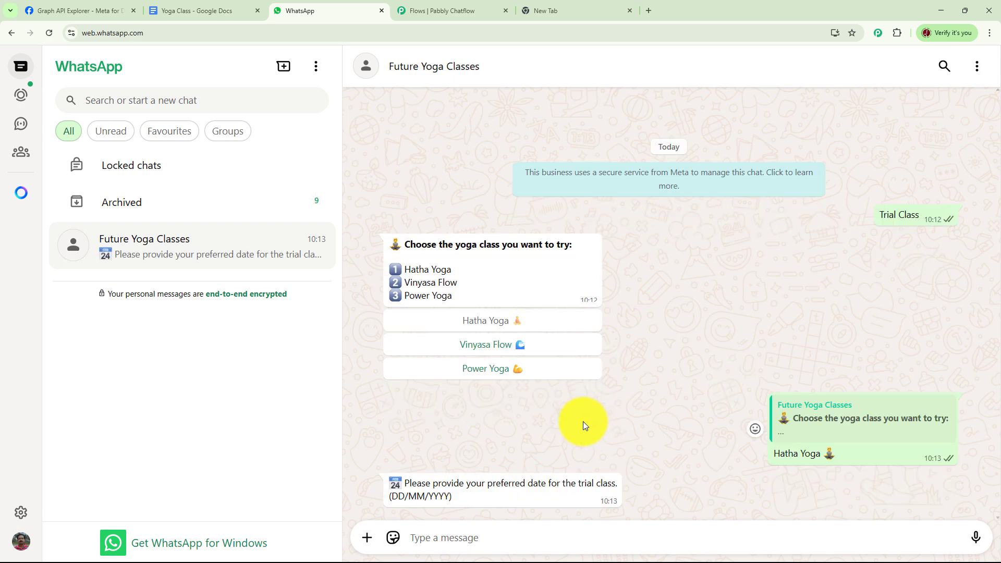
# Answer the Future Yoga Classes chatbot with the trial class date 25/07/2025 and the time 8 AM.
pyautogui.click(487, 530)
pyautogui.write('25/07/2025')
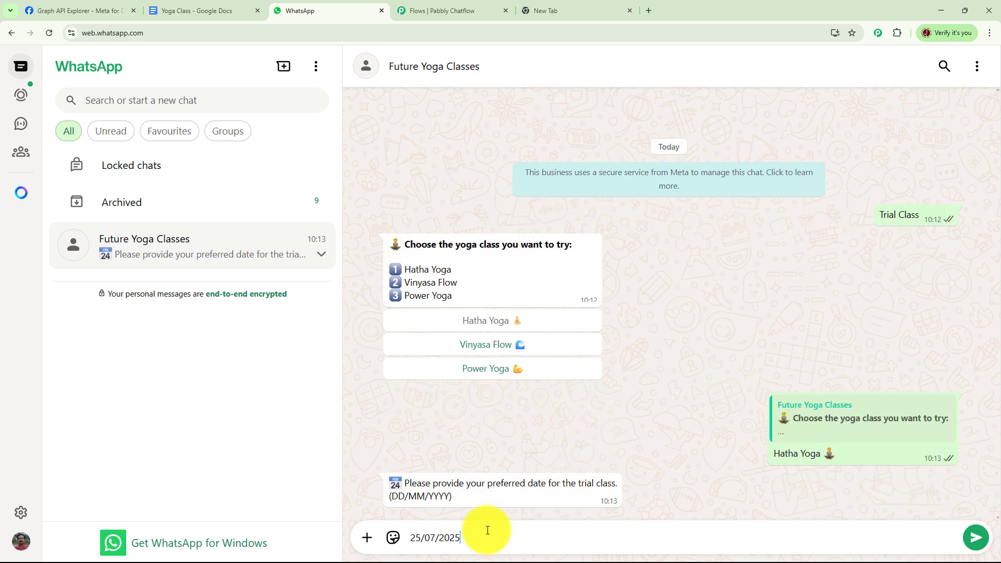
pyautogui.press('Return')
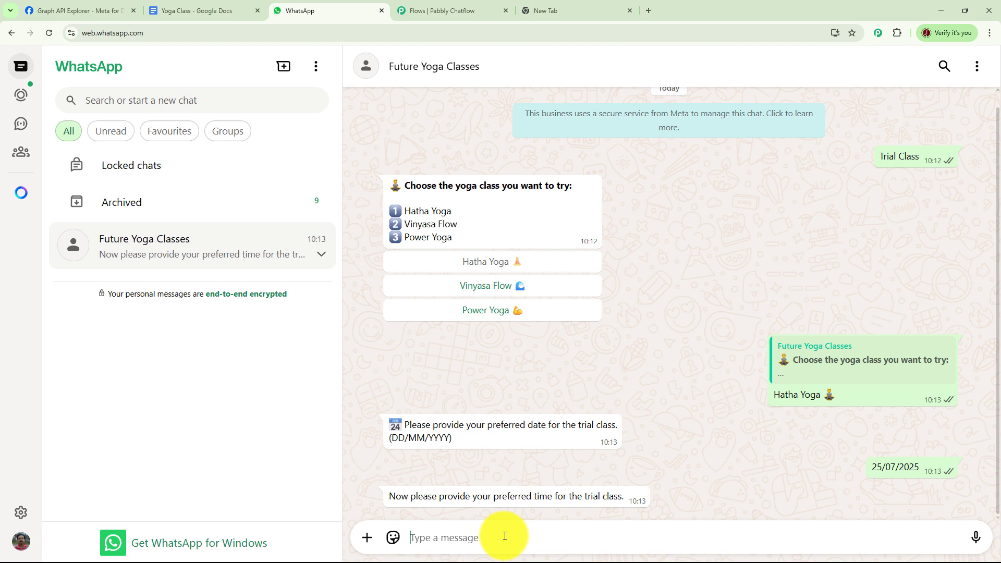
pyautogui.write('8 AM')
pyautogui.press('Return')
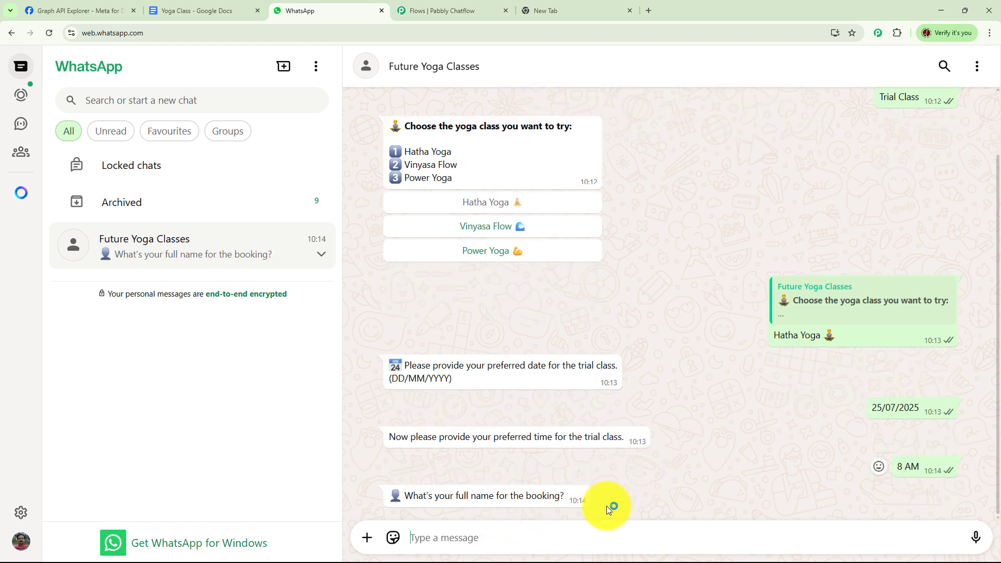
# Send the full name for the booking and the contact number in the yoga class chat.
pyautogui.write('Test User')
pyautogui.press('Return')
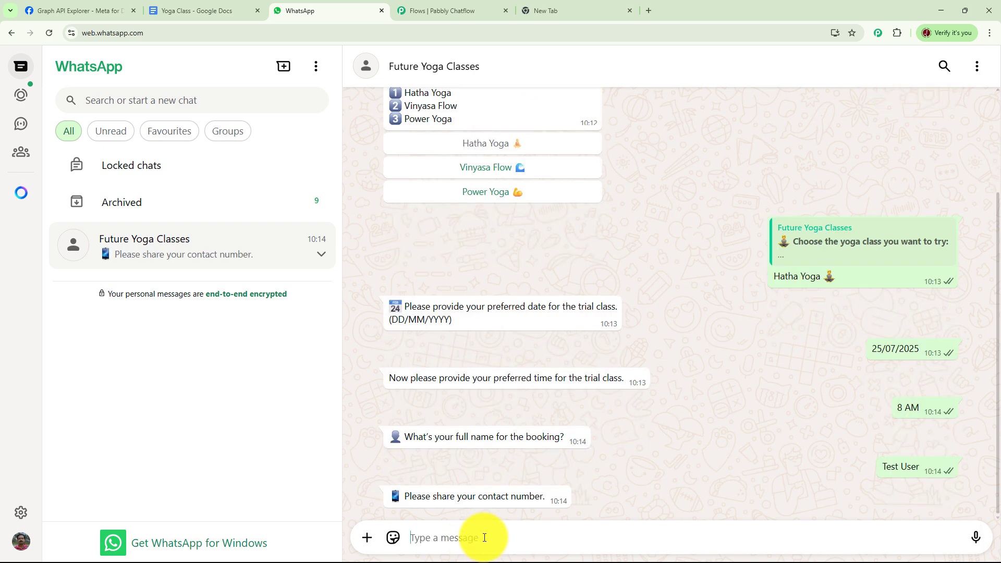
pyautogui.write('91*******4')
pyautogui.press('Return')
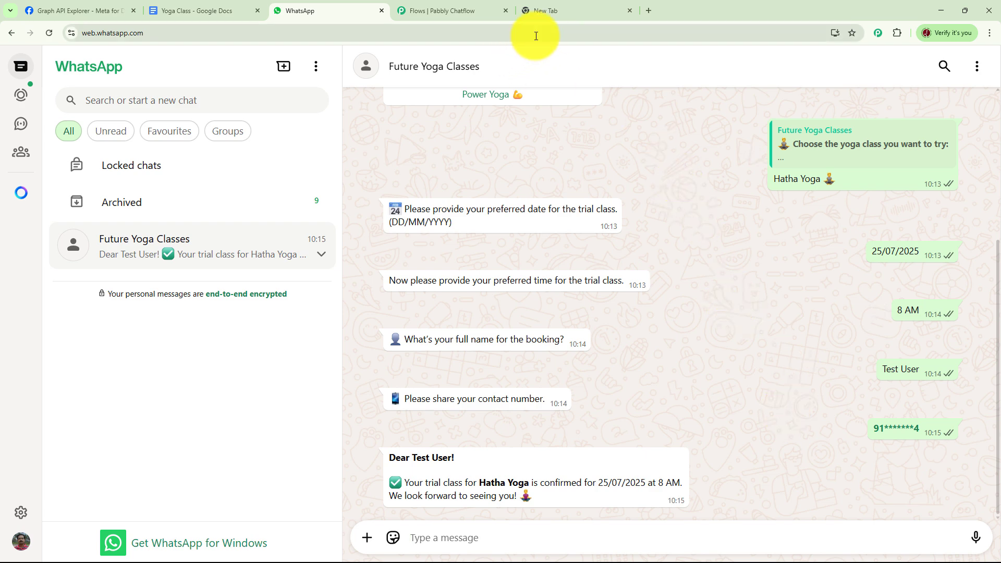
# Load pabbly.com/chatflow in the empty browser tab.
pyautogui.click(559, 13)
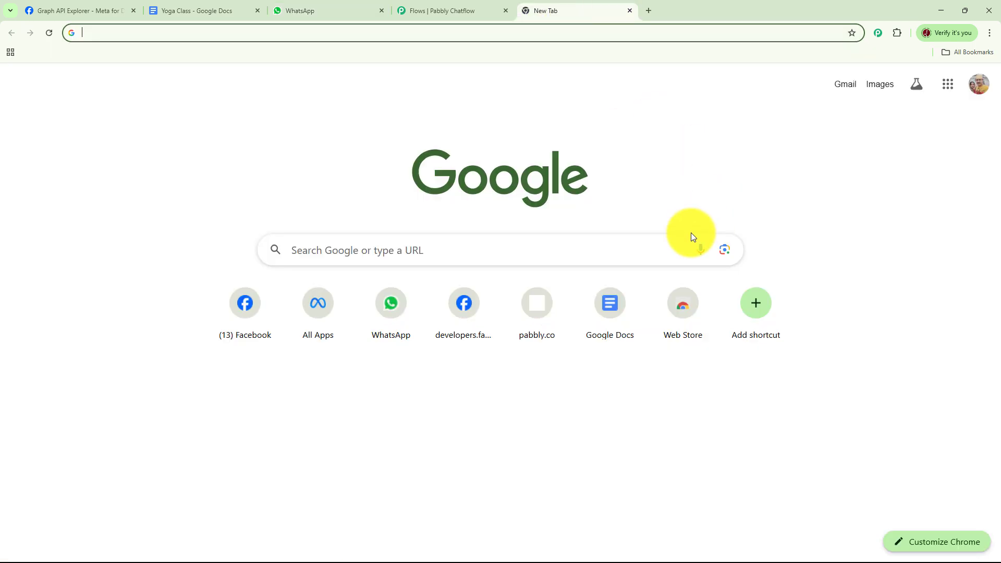
pyautogui.click(266, 29)
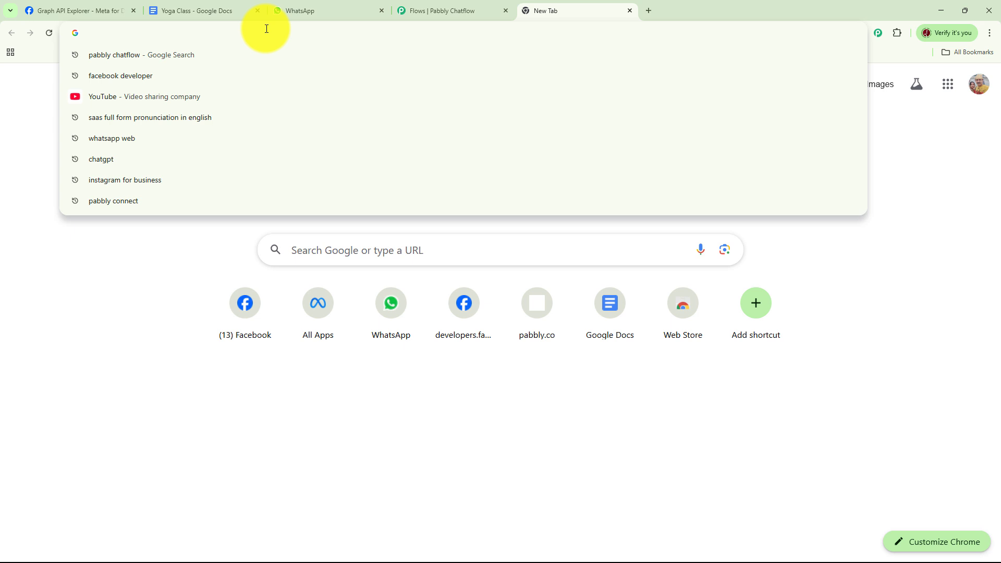
pyautogui.write('pabbly')
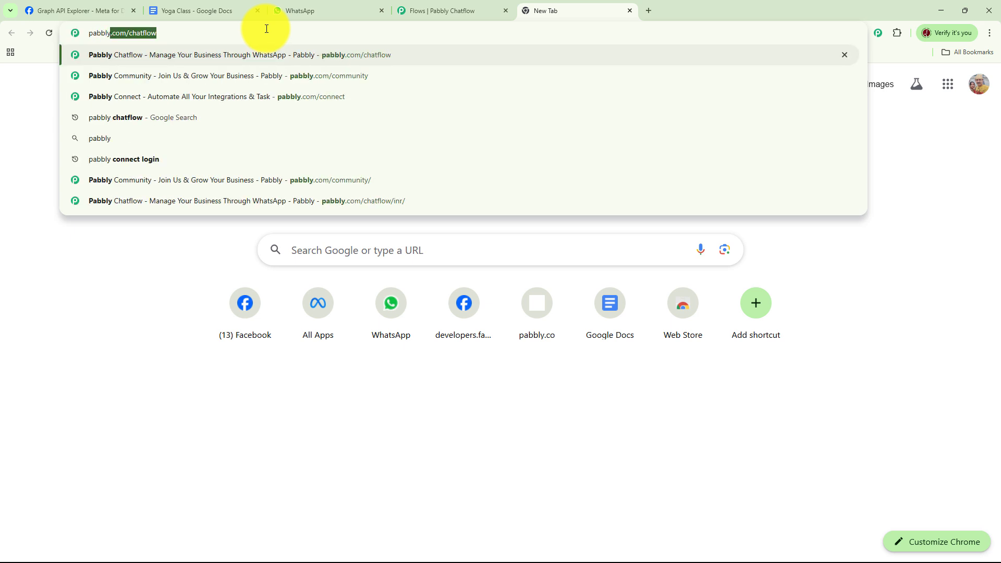
pyautogui.write('.com/')
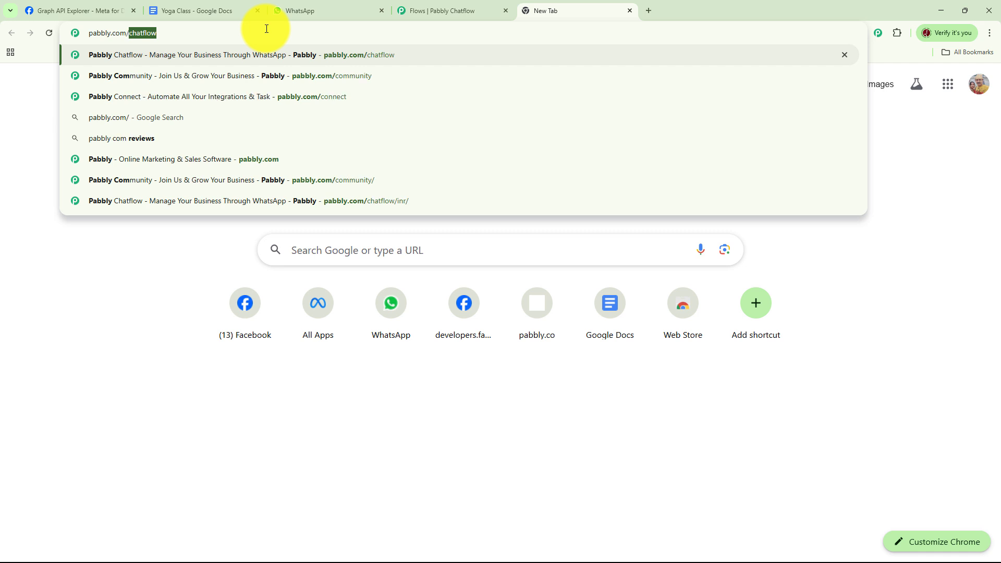
pyautogui.write('chatflo')
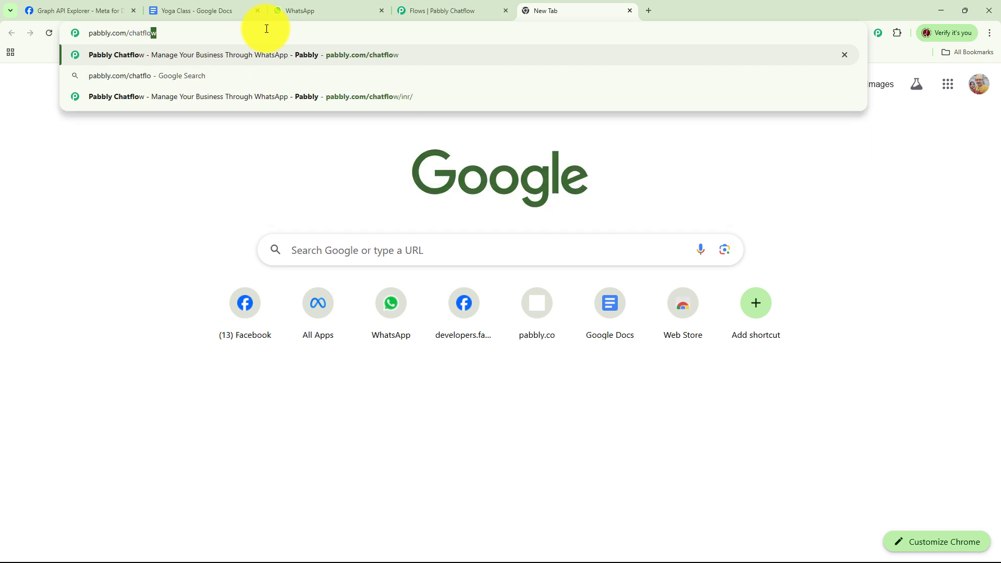
pyautogui.write('w')
pyautogui.press('Return')
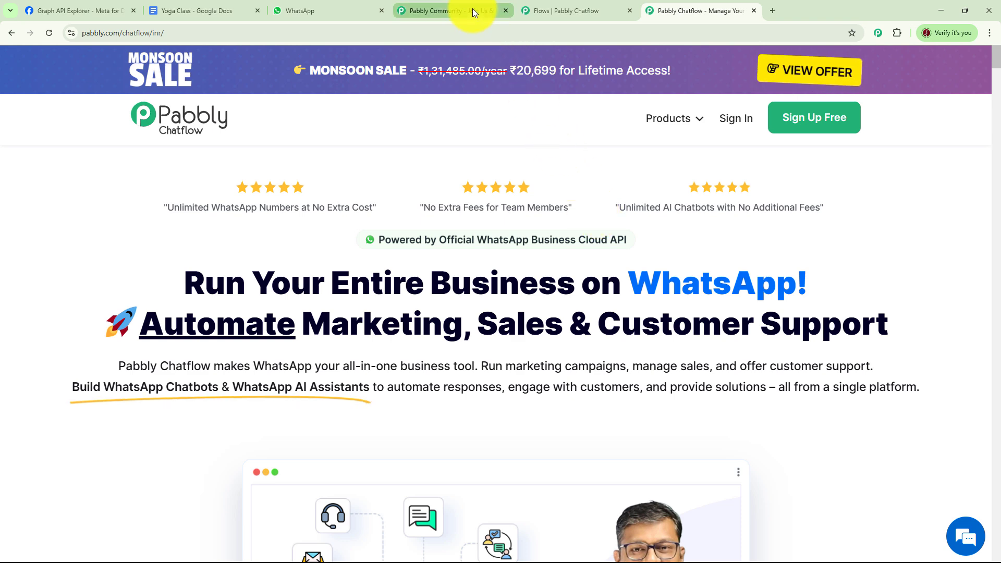
# Look through the Pabbly Community page, from its introduction and member benefits to the tutorial videos and customer reviews.
pyautogui.click(442, 10)
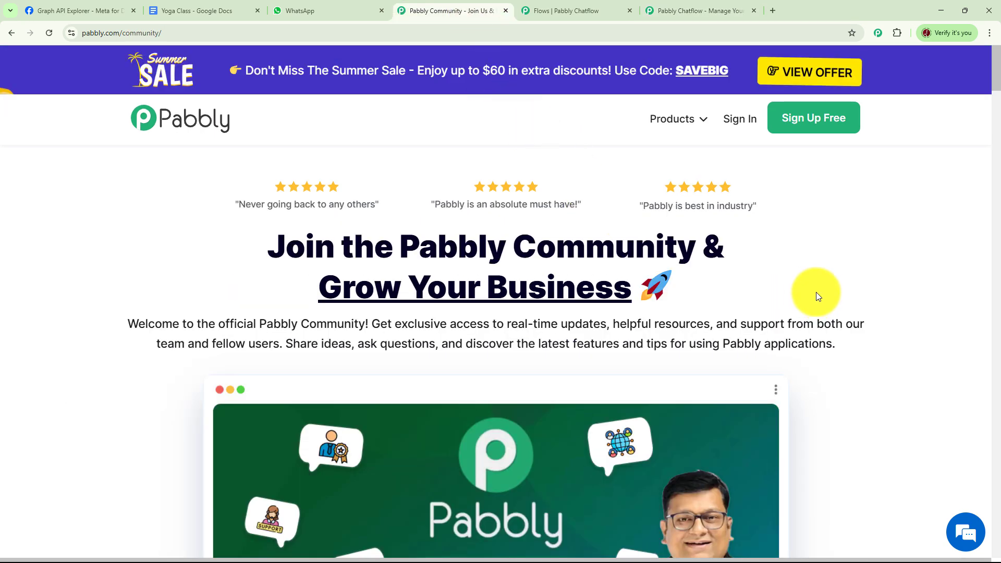
pyautogui.scroll(-5, 819, 293)
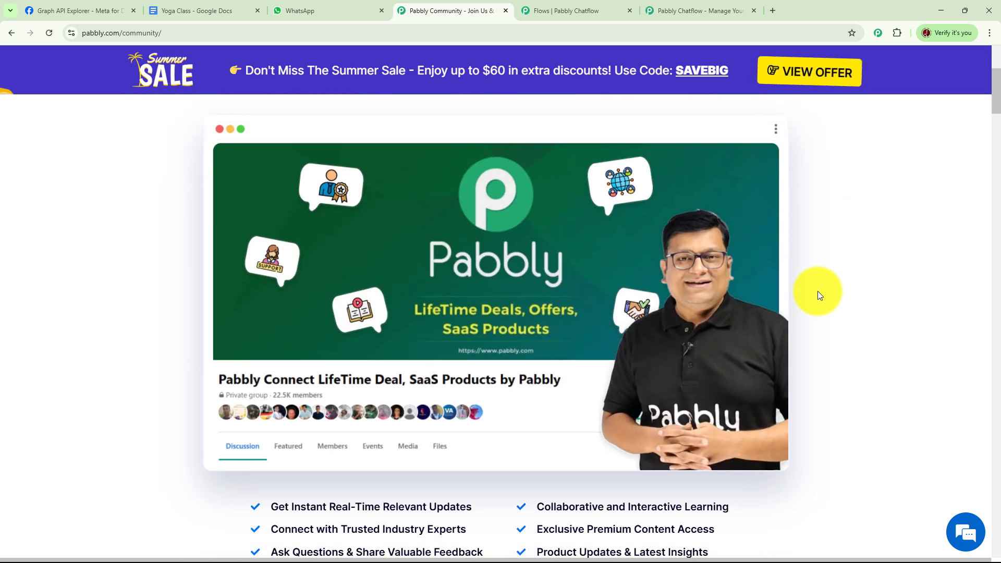
pyautogui.scroll(-6, 817, 293)
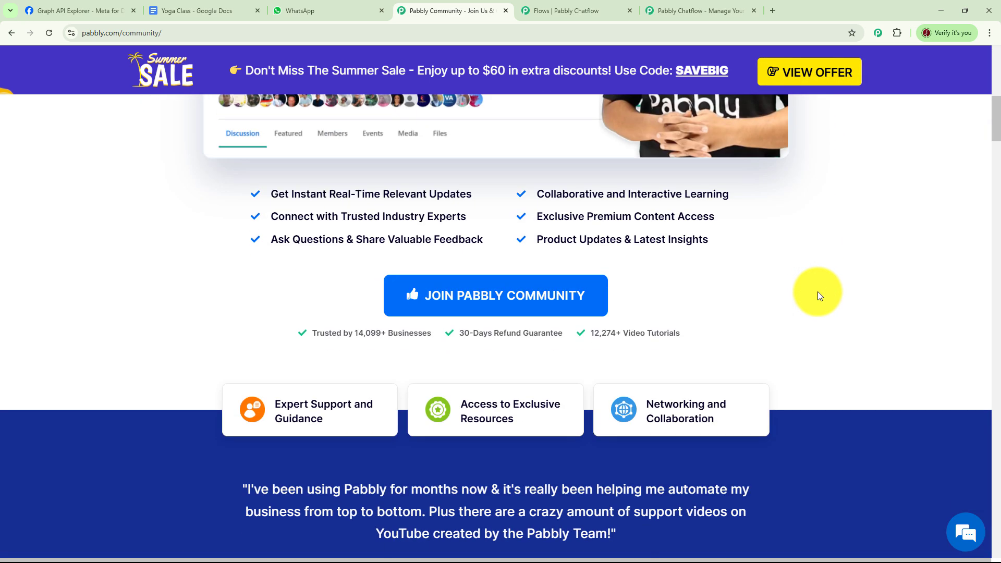
pyautogui.scroll(-18, 817, 292)
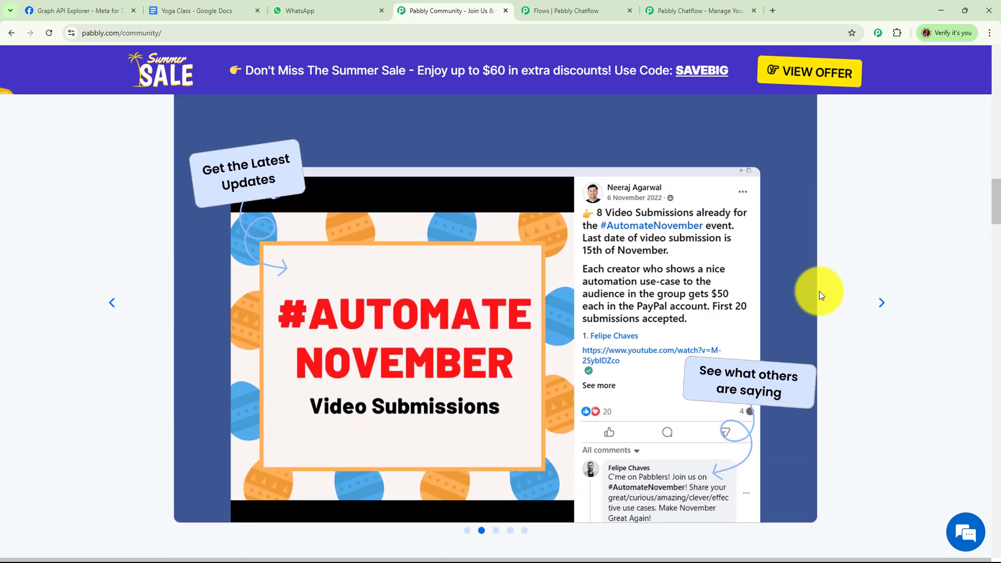
pyautogui.scroll(-3, 818, 291)
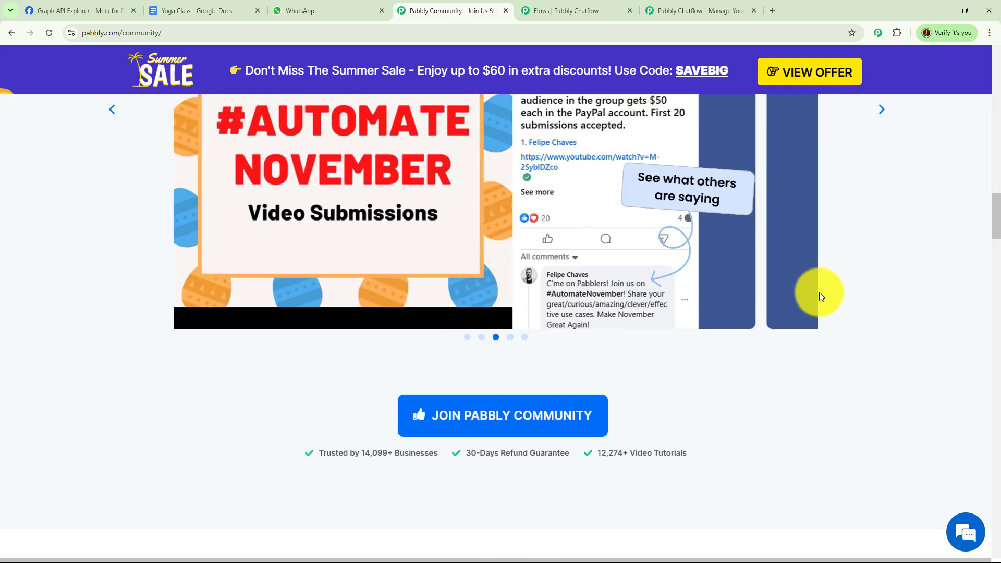
pyautogui.scroll(-10, 818, 292)
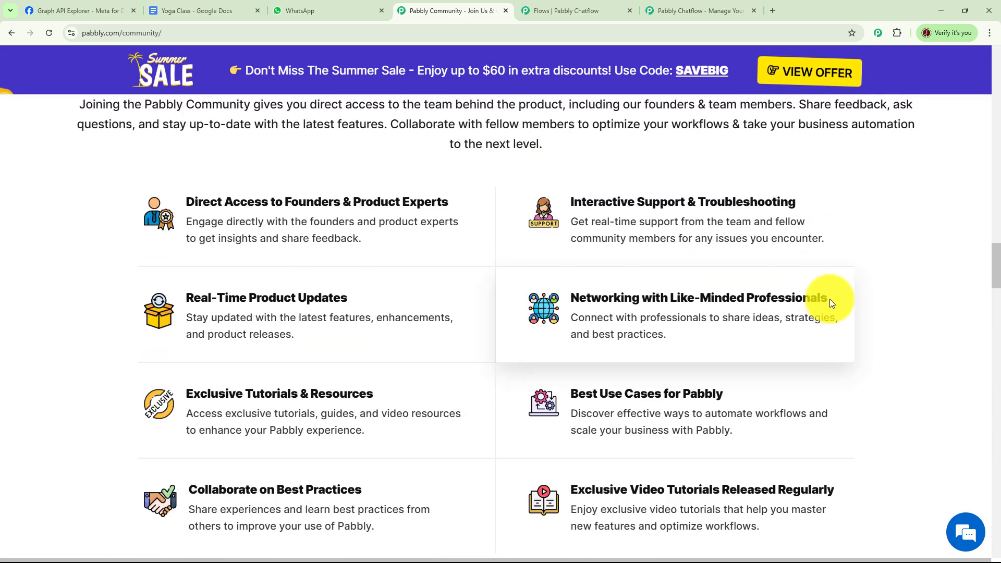
pyautogui.scroll(-10, 830, 305)
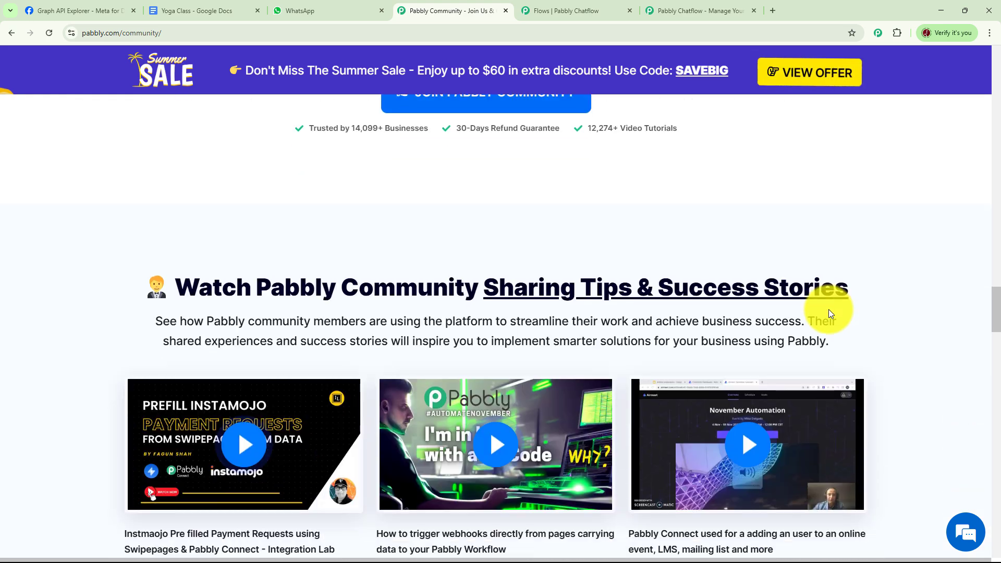
pyautogui.scroll(-3, 830, 313)
pyautogui.scroll(-3, 829, 314)
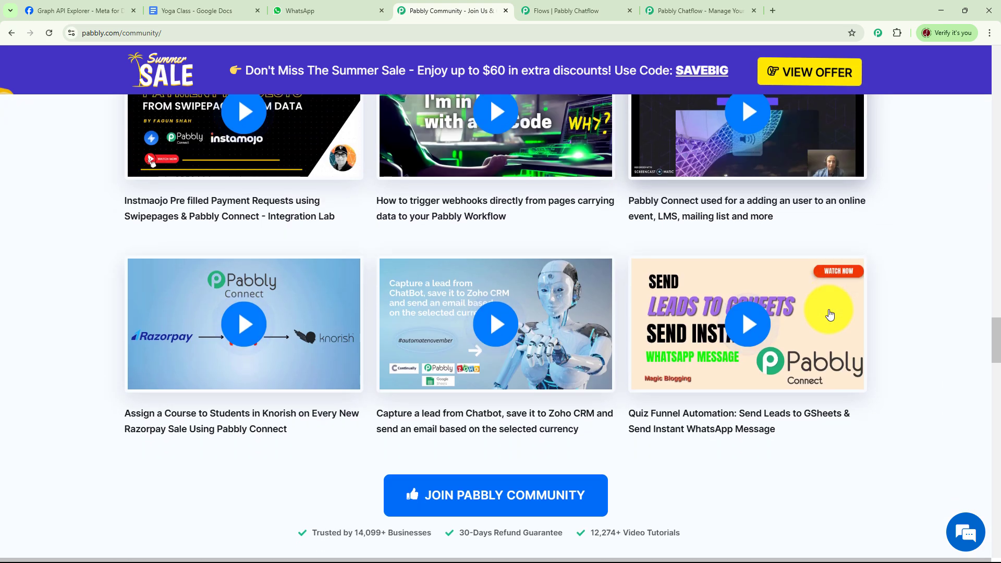
pyautogui.scroll(-10, 830, 315)
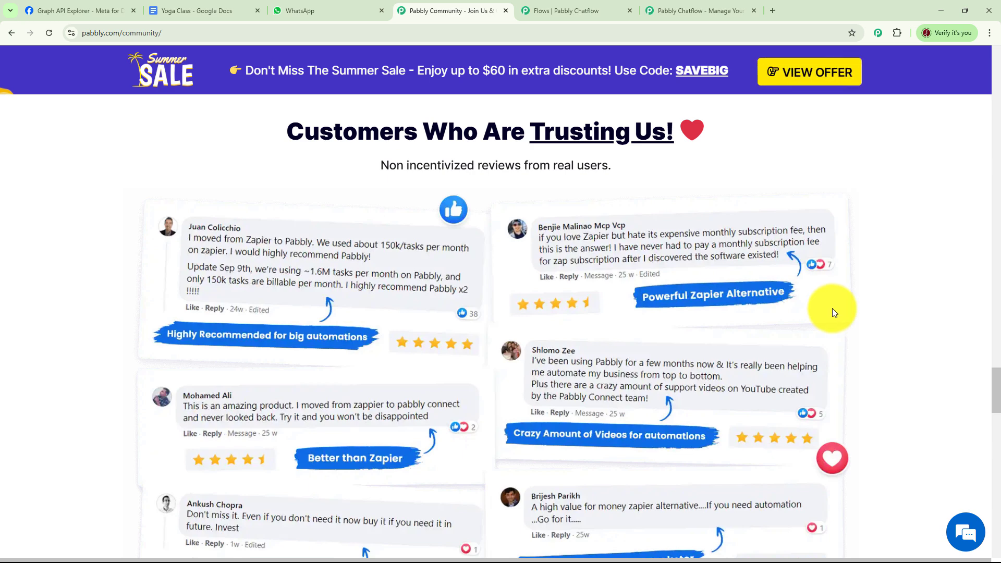
# Sign in from the Pabbly Chatflow website and access the Pabbly Chatflow app.
pyautogui.click(706, 10)
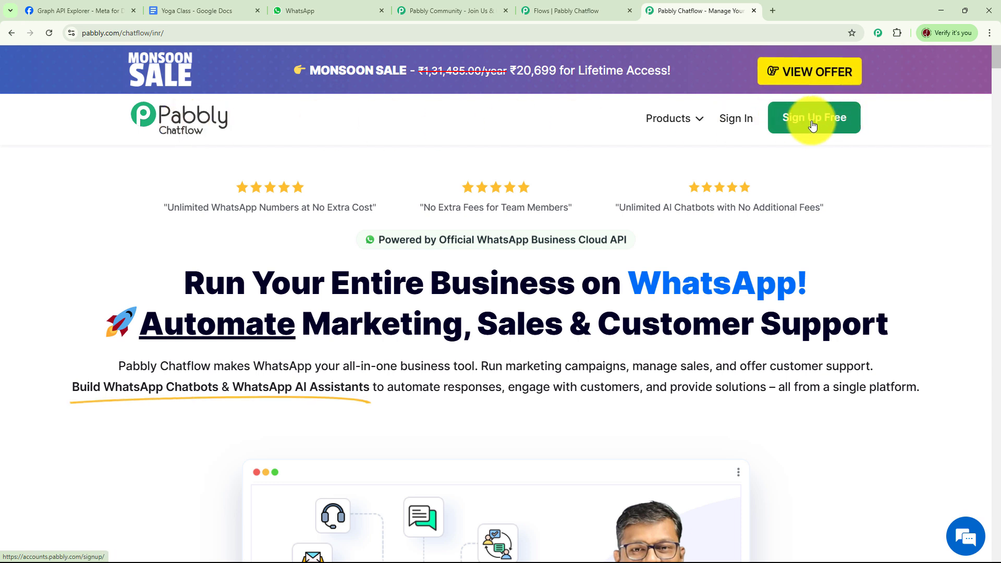
pyautogui.click(732, 125)
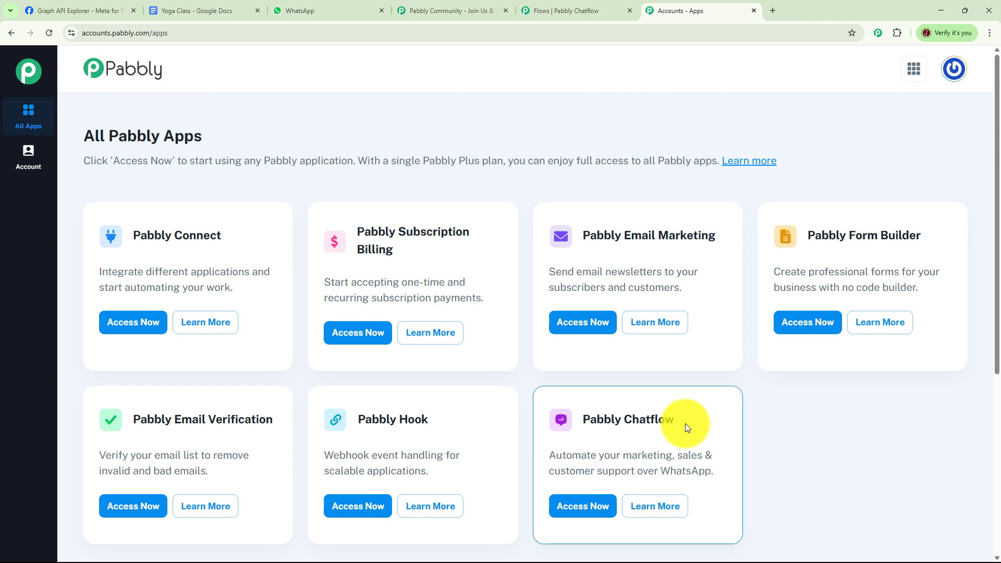
pyautogui.click(599, 503)
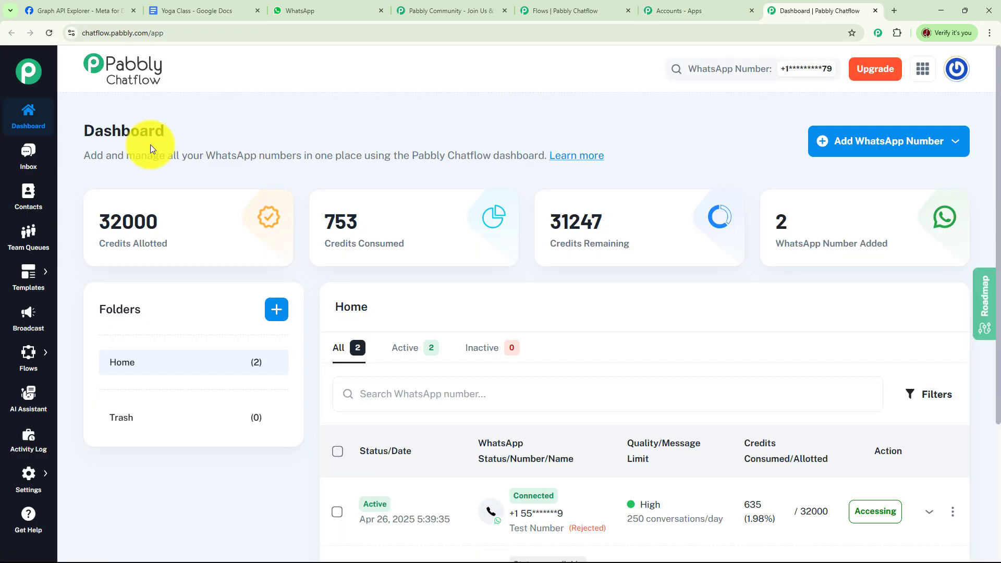
# Examine the WhatsApp Connect and Manual Token Connect forms for adding a number, and review the list of added WhatsApp numbers.
pyautogui.click(895, 149)
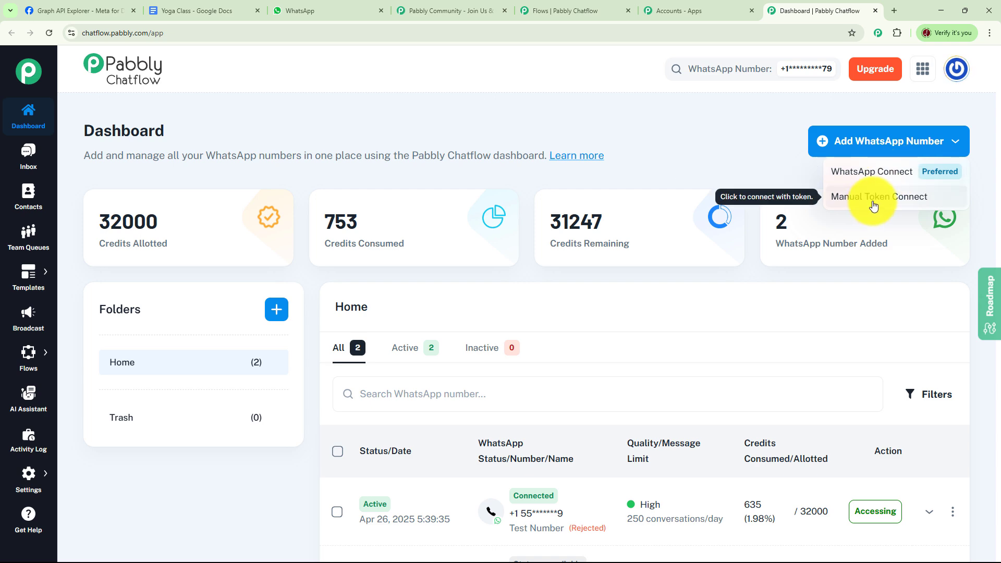
pyautogui.click(865, 175)
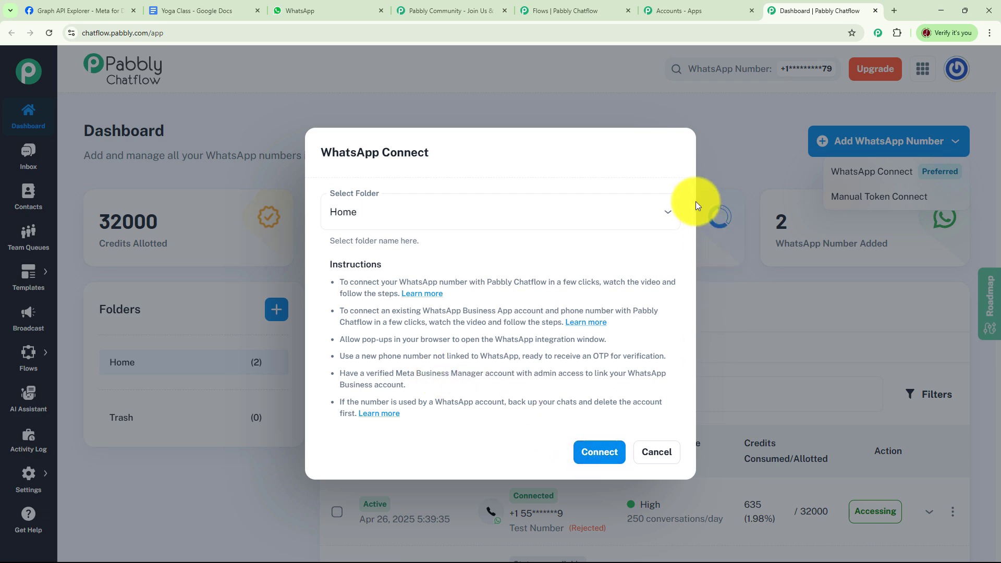
pyautogui.click(733, 153)
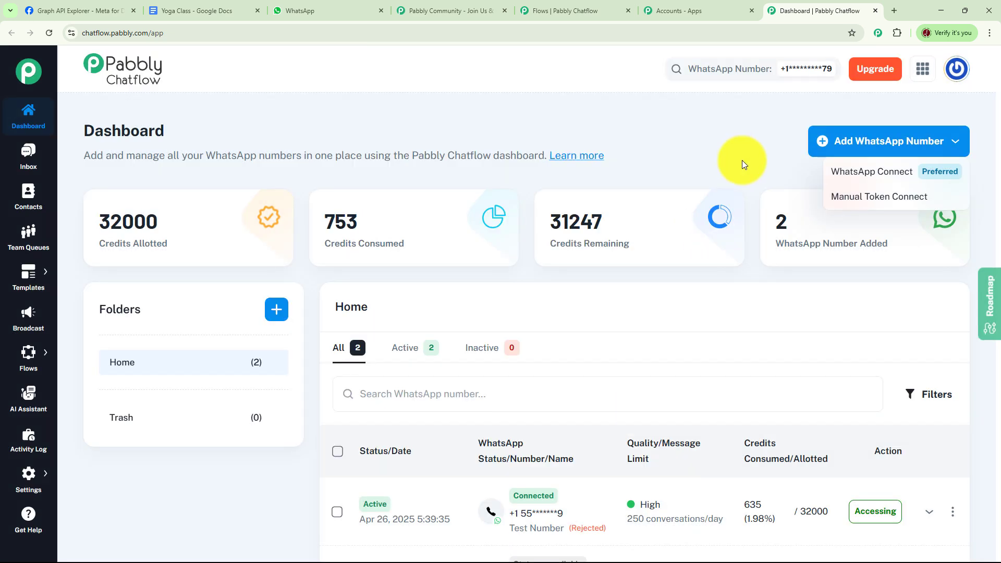
pyautogui.click(854, 197)
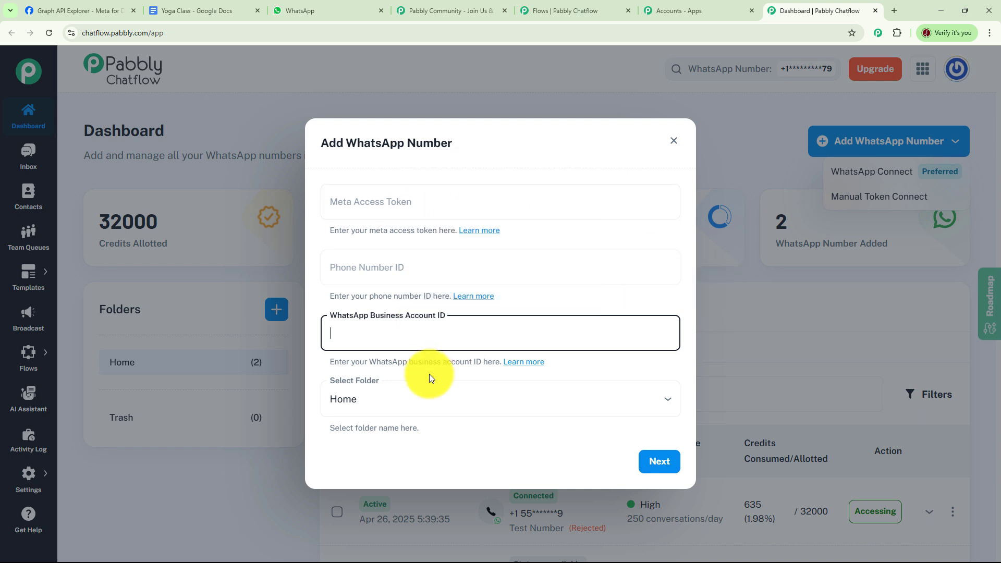
pyautogui.click(721, 138)
pyautogui.scroll(-4, 896, 276)
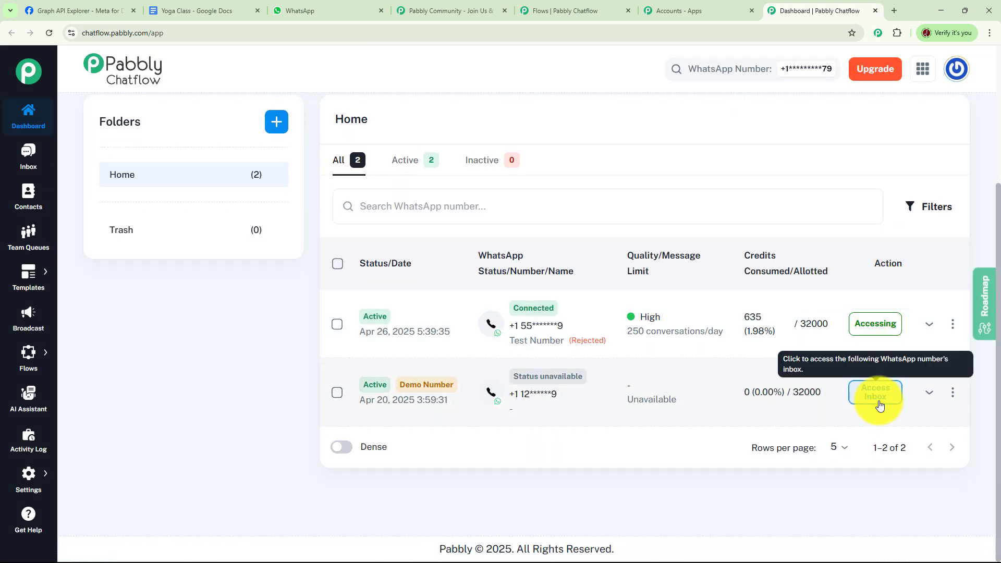
pyautogui.scroll(4, 708, 281)
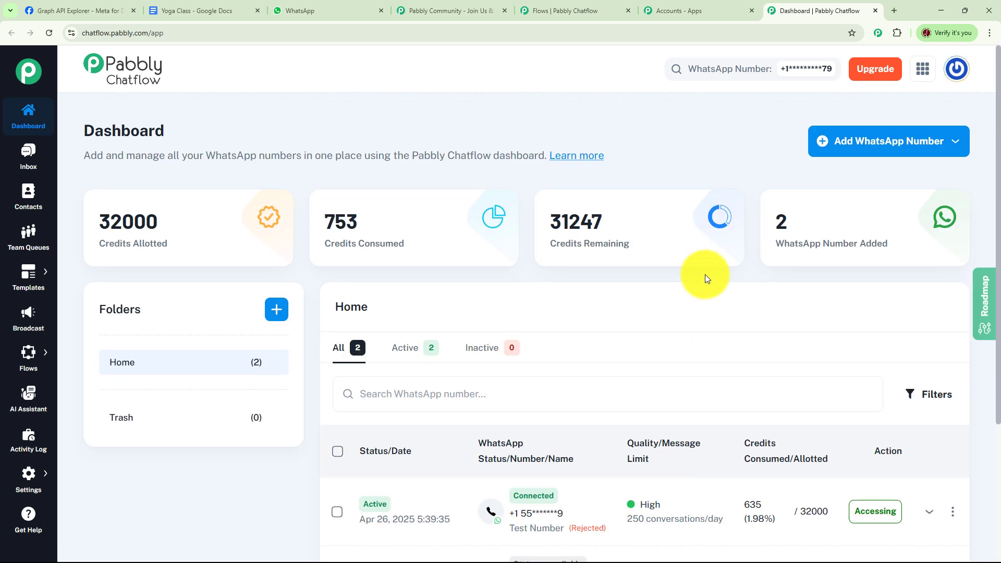
# Open the Flow Builder page that lists the chatbot flows.
pyautogui.moveTo(22, 290)
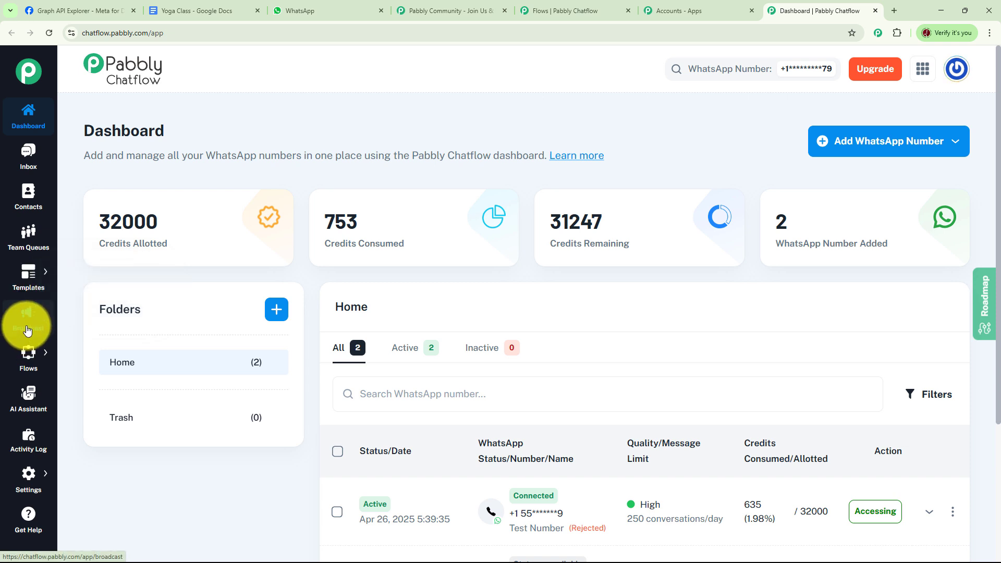
pyautogui.moveTo(27, 365)
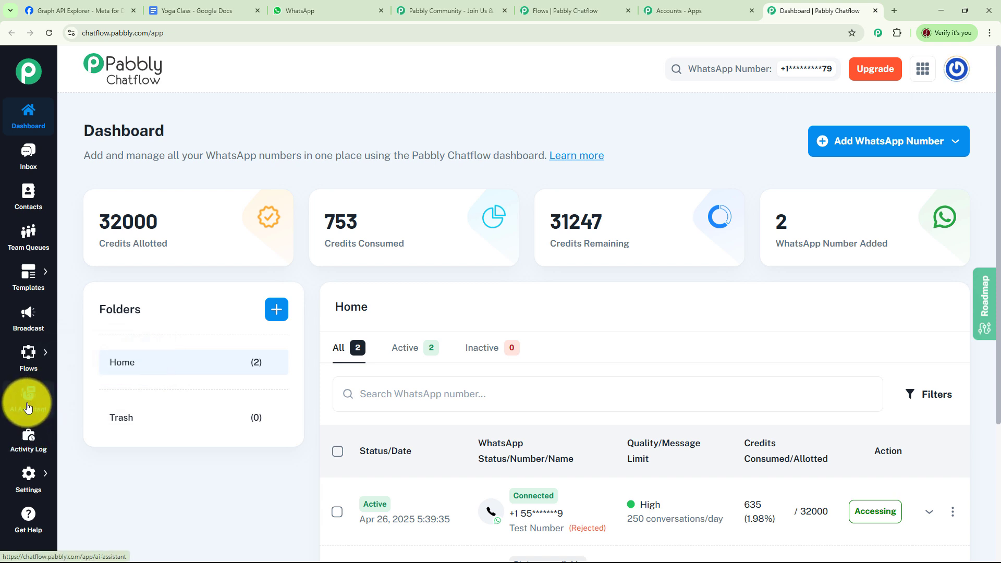
pyautogui.moveTo(29, 472)
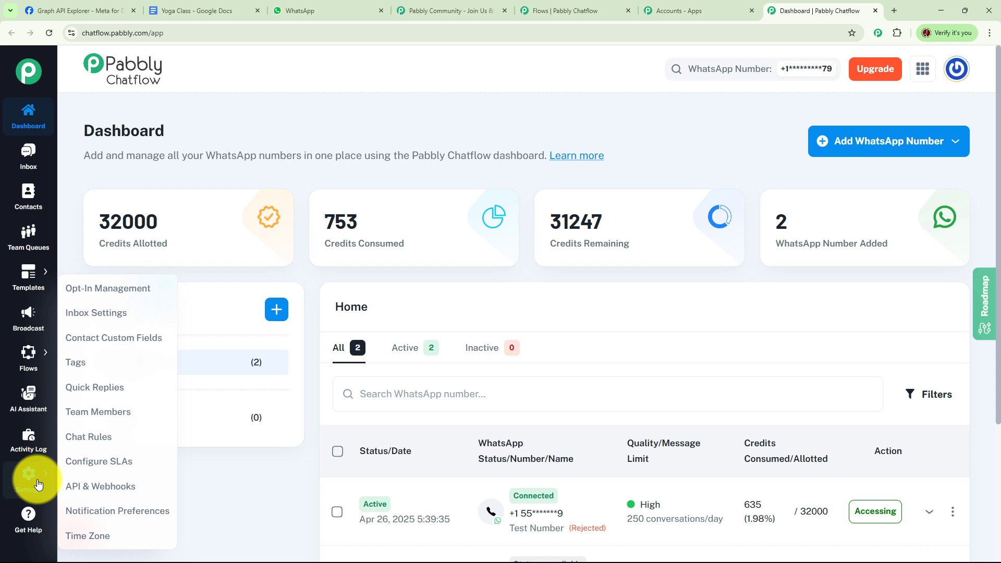
pyautogui.moveTo(33, 346)
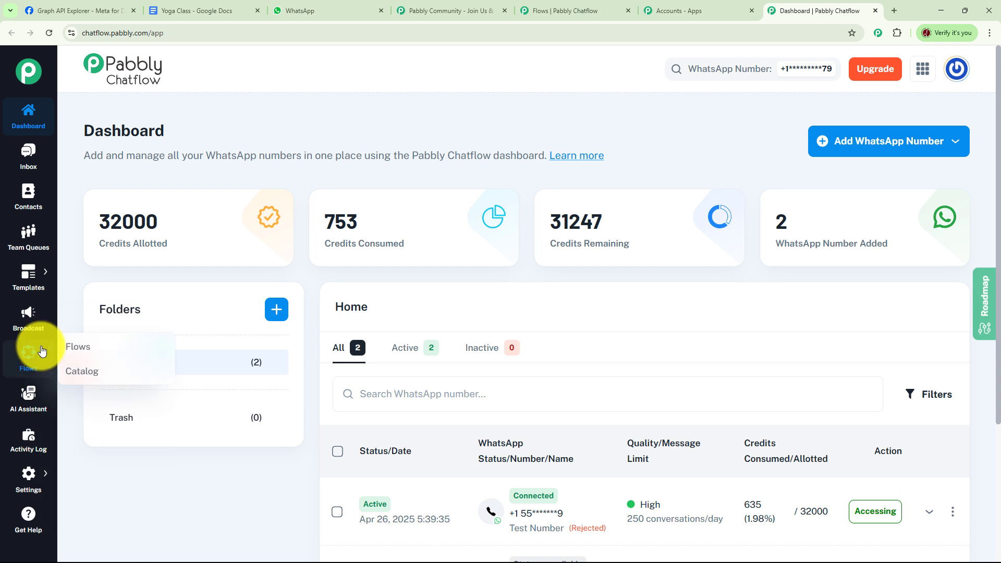
pyautogui.click(83, 346)
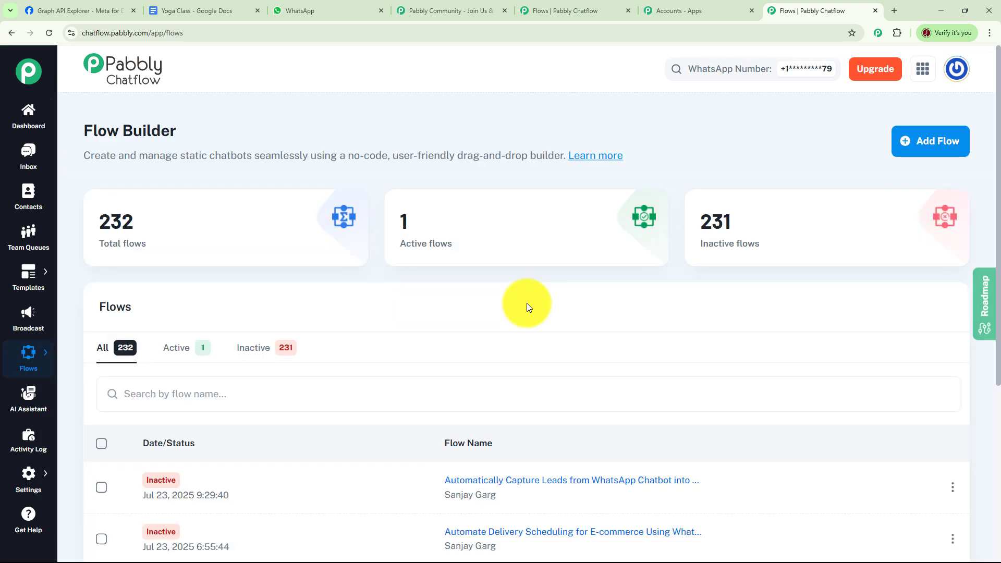
pyautogui.moveTo(120, 234)
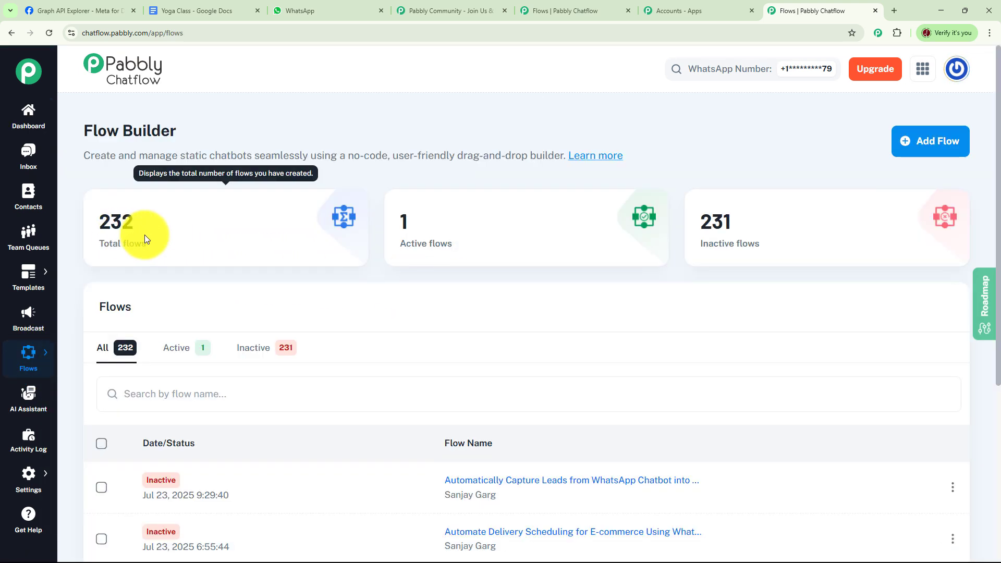
# Deactivate the active flow "Automate Trial Class Booking for Yoga Studios via WhatsApp" in the flows list.
pyautogui.moveTo(776, 232)
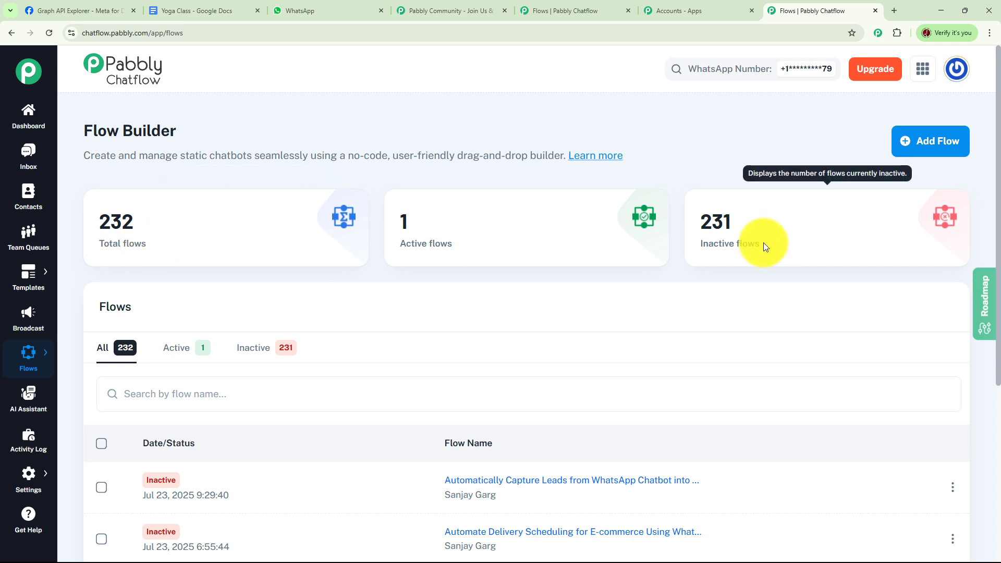
pyautogui.moveTo(505, 243)
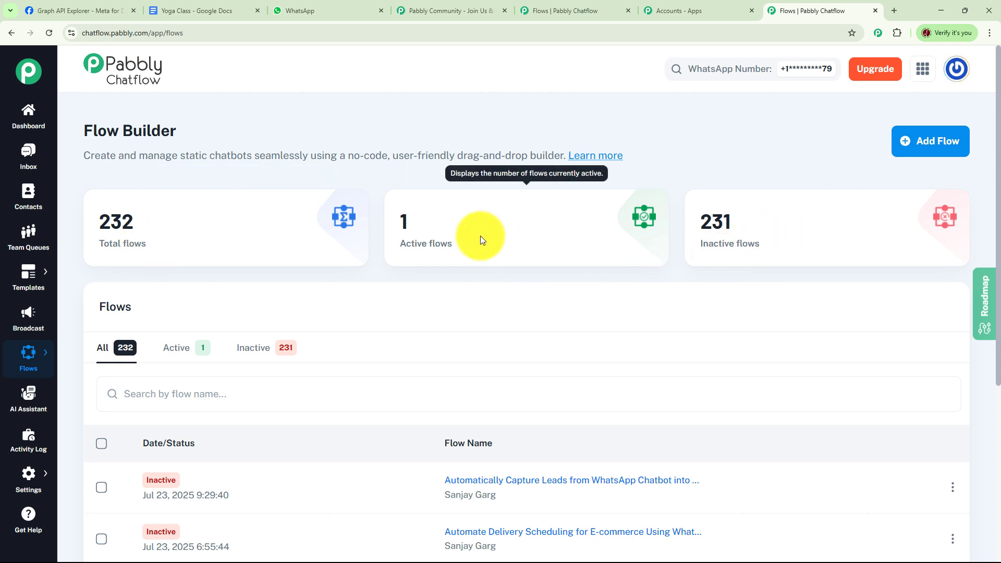
pyautogui.scroll(-5, 606, 264)
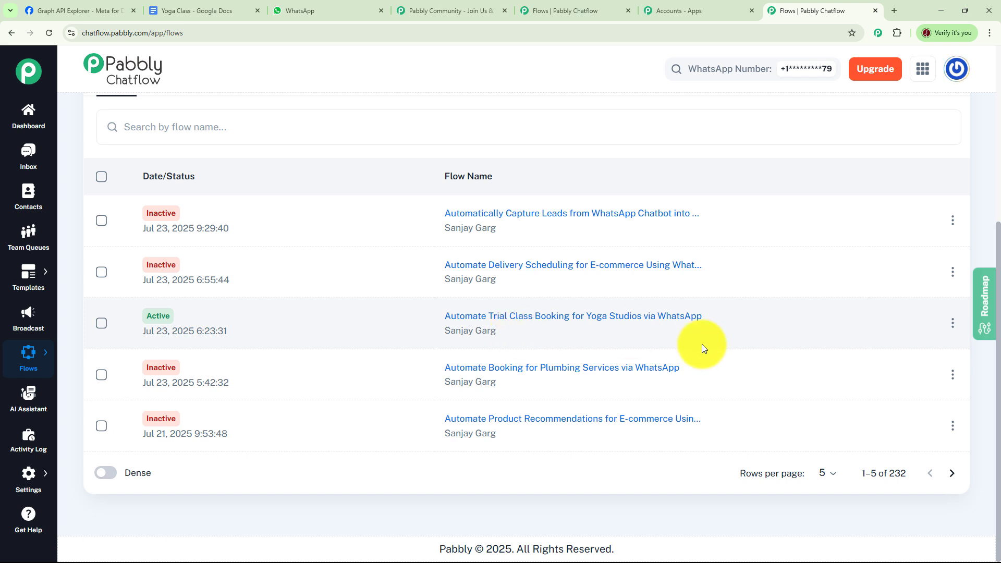
pyautogui.click(952, 324)
pyautogui.click(890, 324)
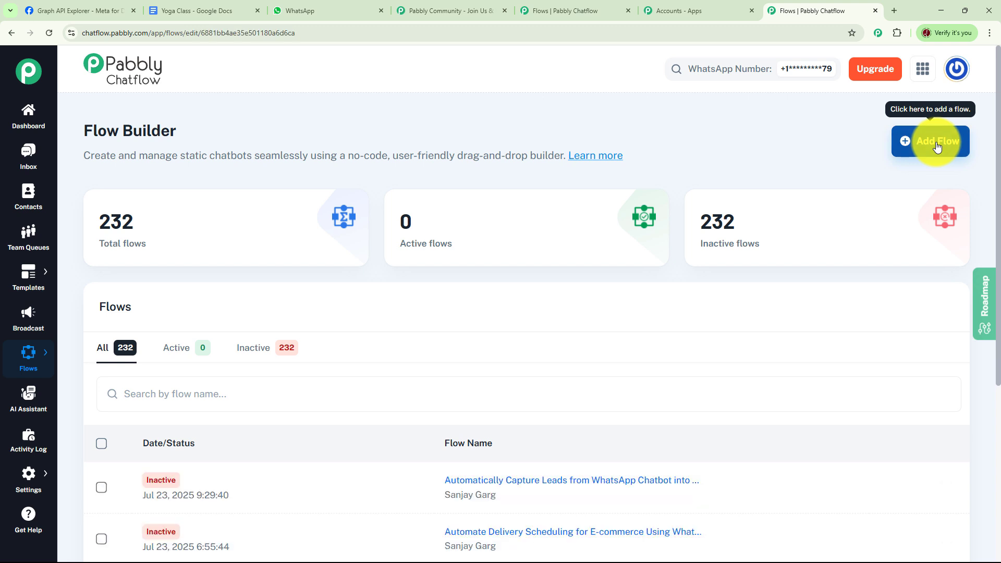
# Add a new flow and name it "Trial Class Booking for Yoga Studio".
pyautogui.click(937, 146)
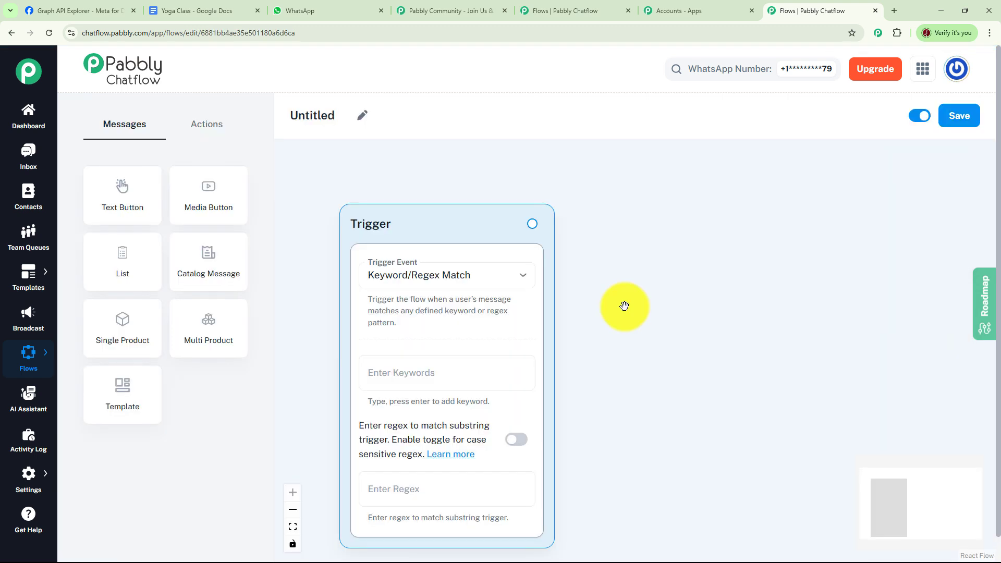
pyautogui.click(361, 119)
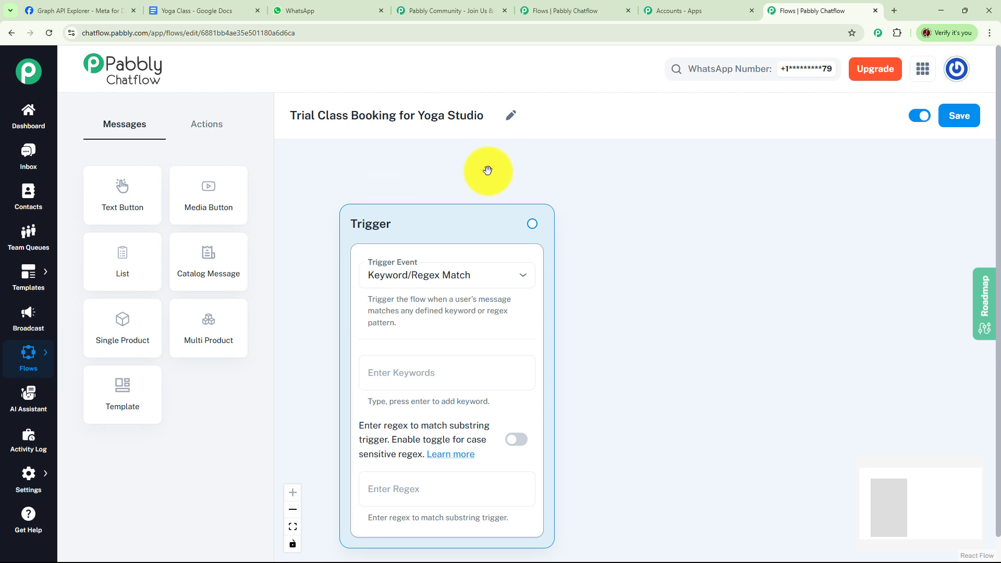
# Add the keywords "Trial Class", "Book Yoga Class" and "Yoga Trial" to the Keyword/Regex Match trigger.
pyautogui.moveTo(476, 220); pyautogui.dragTo(449, 177)
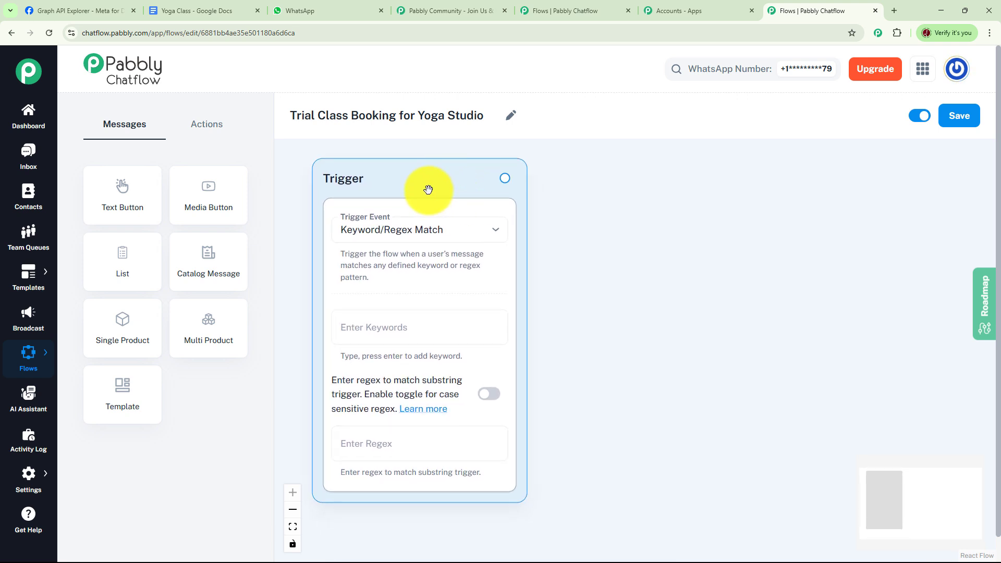
pyautogui.click(441, 321)
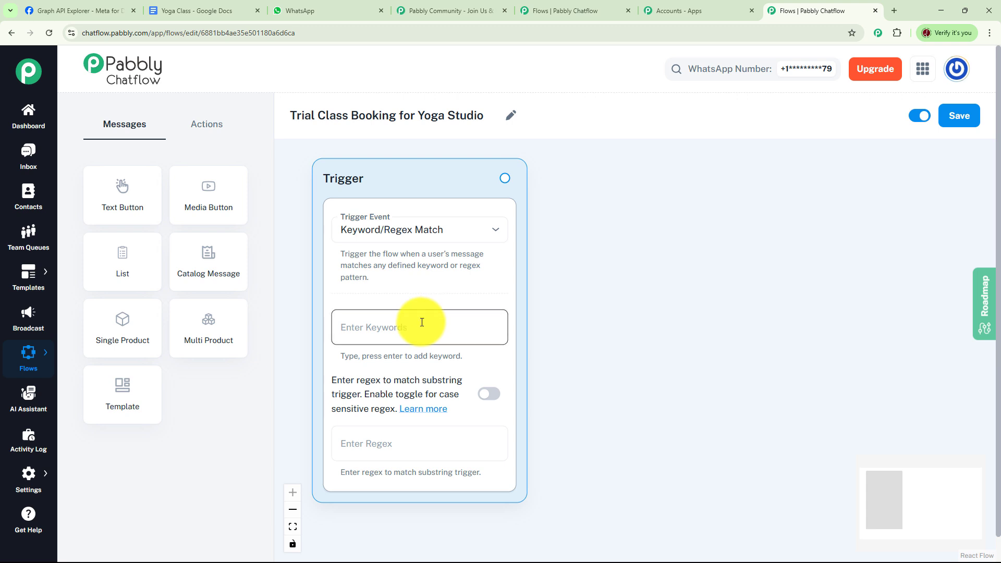
pyautogui.click(401, 450)
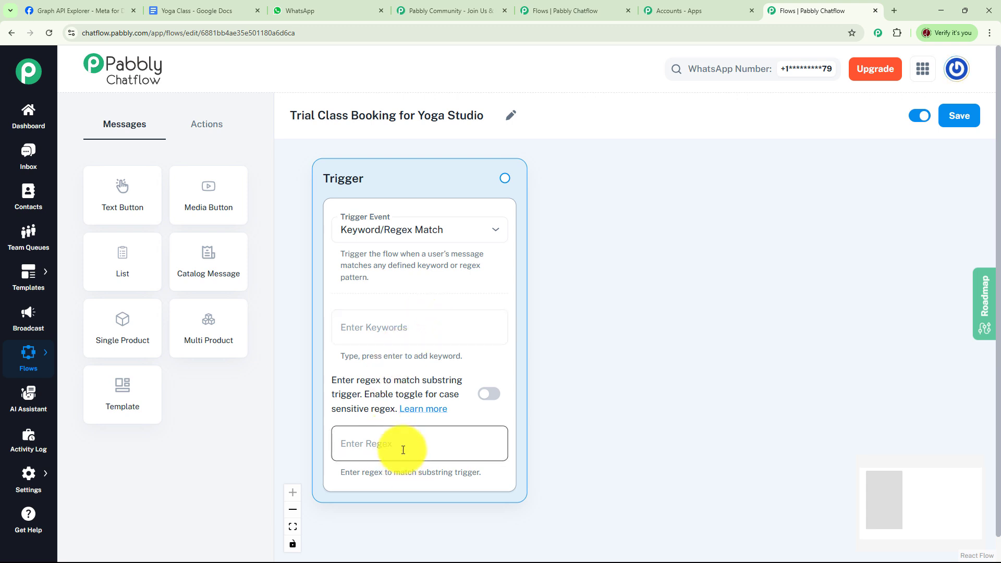
pyautogui.click(407, 329)
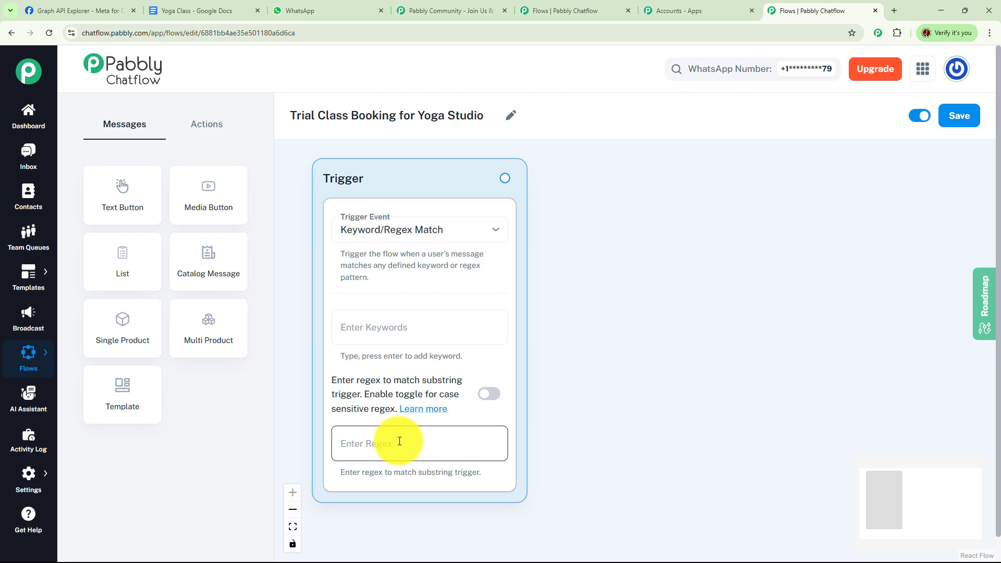
pyautogui.click(410, 329)
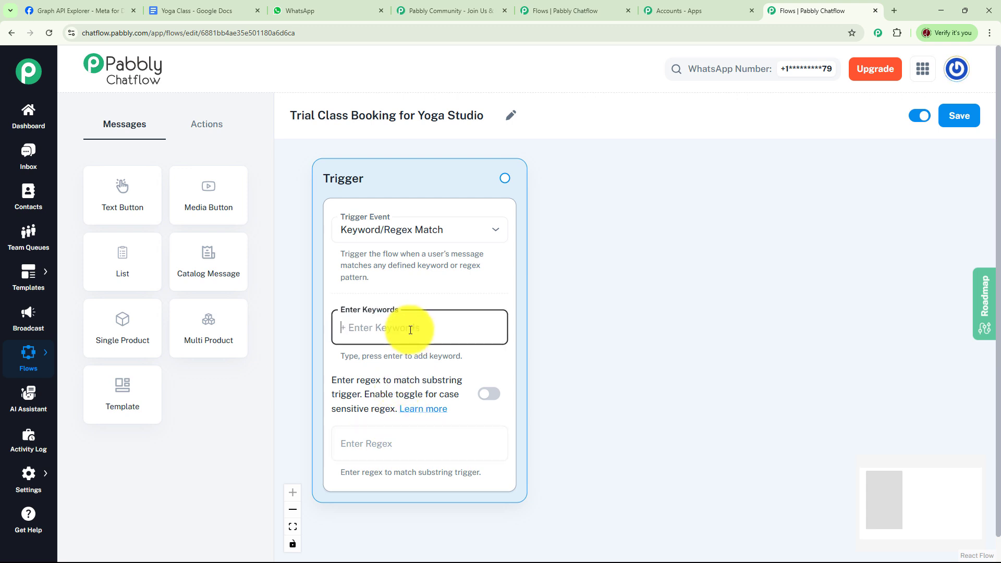
pyautogui.write('Trial Class, Book Yoga Class, Yoga Trial')
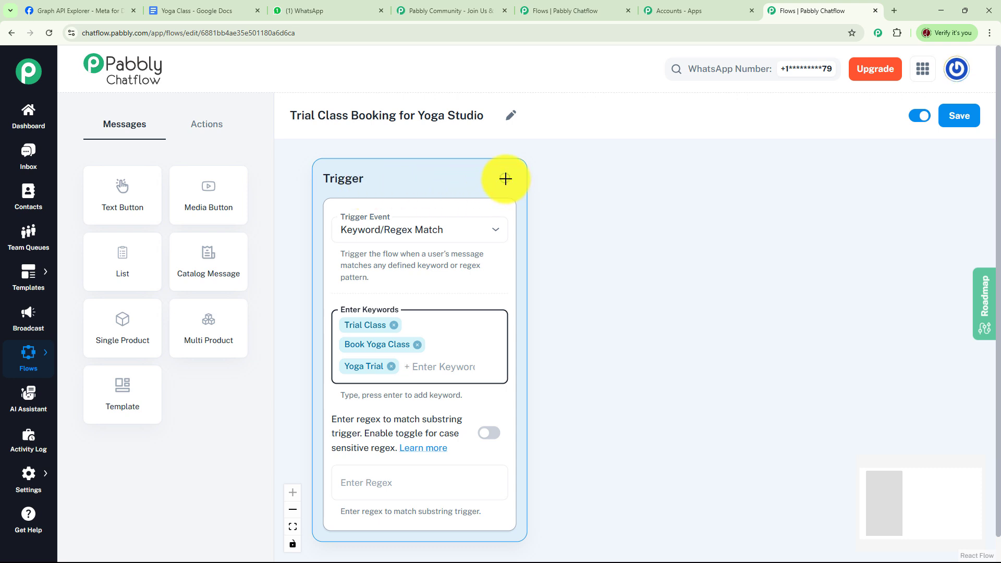
# Connect a Text Button node to the trigger with the message "Choose the yoga class you want to try:" and the numbered class list.
pyautogui.moveTo(504, 179); pyautogui.dragTo(644, 174)
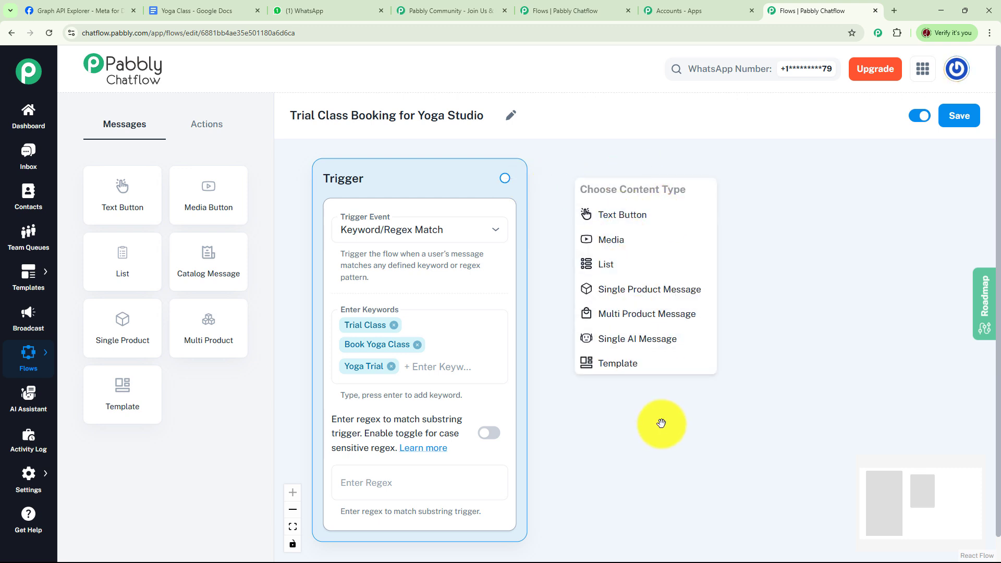
pyautogui.click(633, 217)
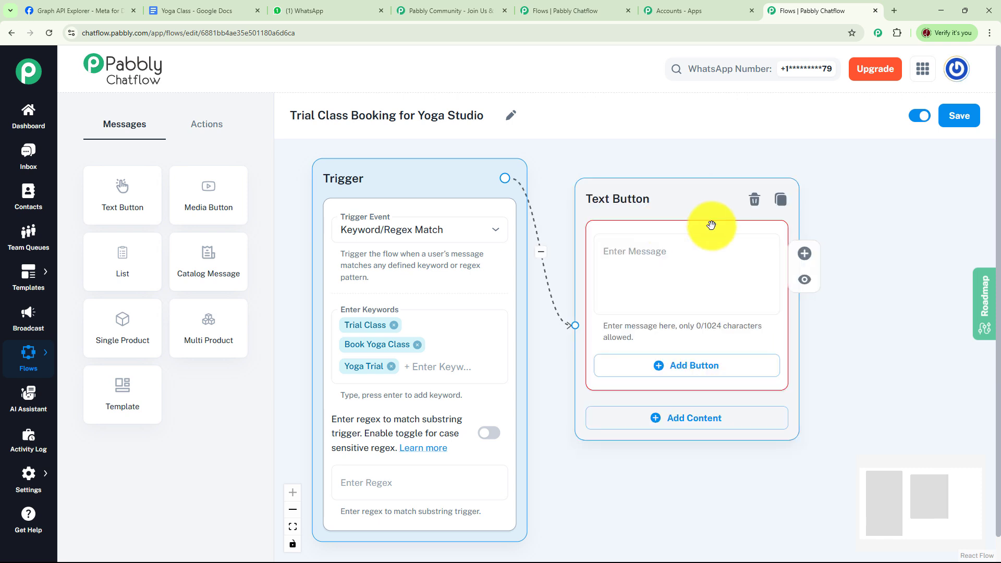
pyautogui.click(642, 253)
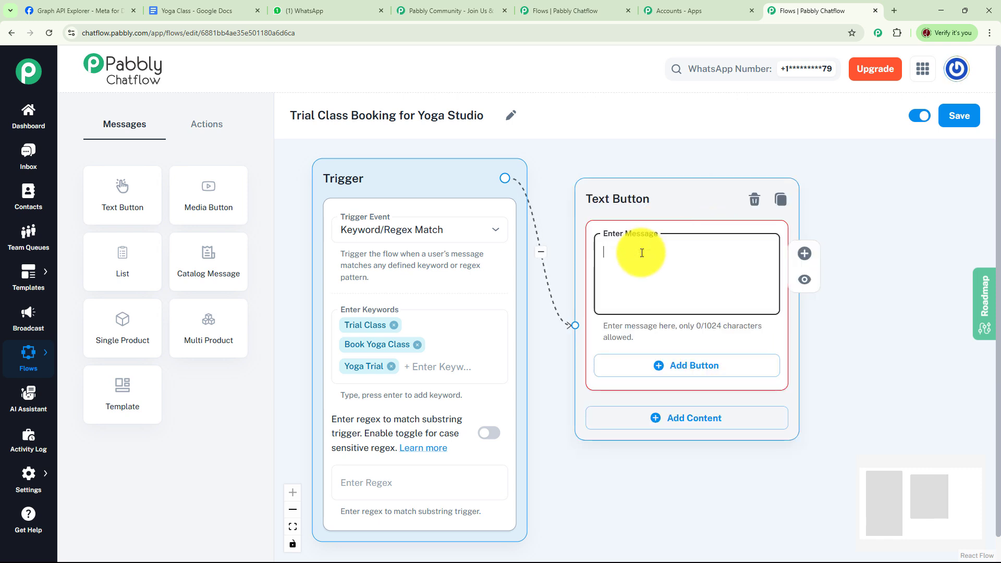
pyautogui.hotkey('ctrl', 'v')
pyautogui.scroll(-3, 504, 251)
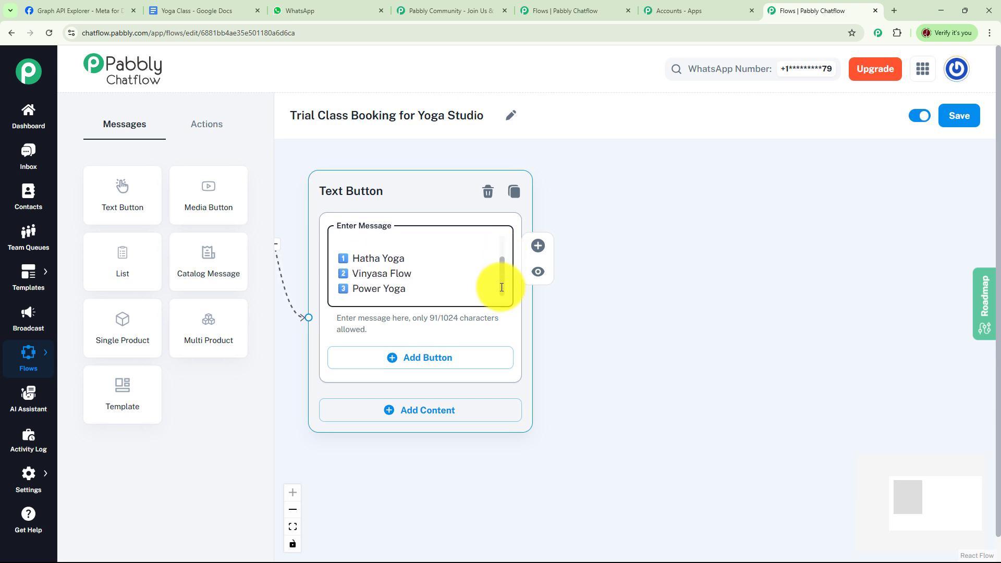
pyautogui.scroll(3, 500, 276)
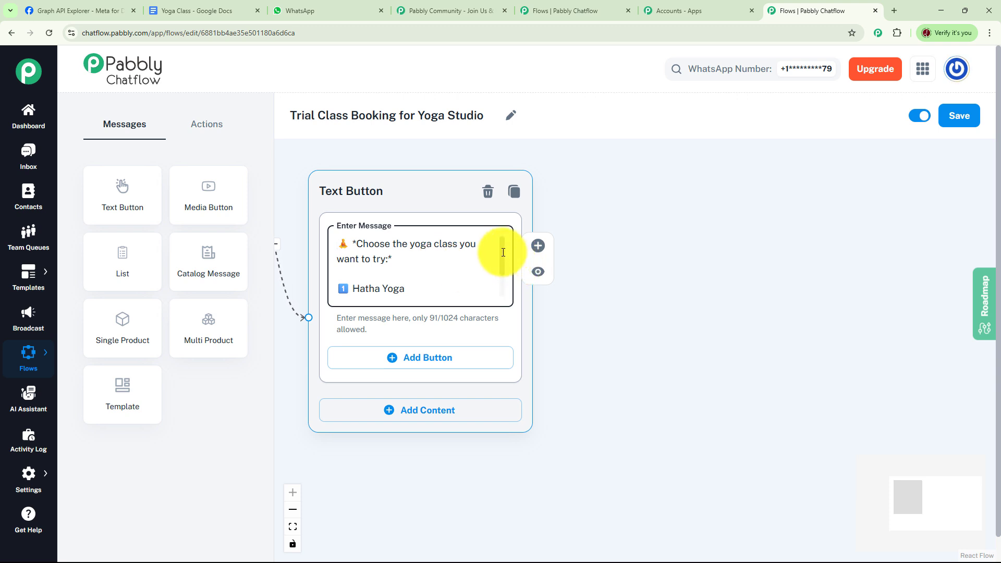
# Add three reply buttons to the class message: Hatha Yoga 🧘, Vinyasa Flow 🌊 and Power Yoga 💪.
pyautogui.moveTo(503, 253)
pyautogui.mouseDown()
pyautogui.moveTo(503, 272)
pyautogui.moveTo(503, 254)
pyautogui.mouseUp()
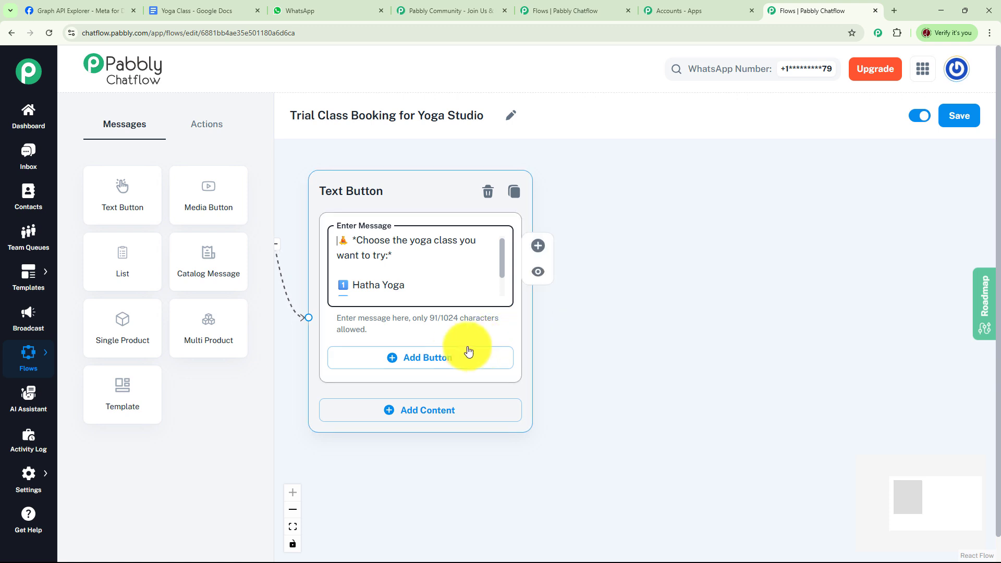
pyautogui.click(470, 374)
pyautogui.click(414, 364)
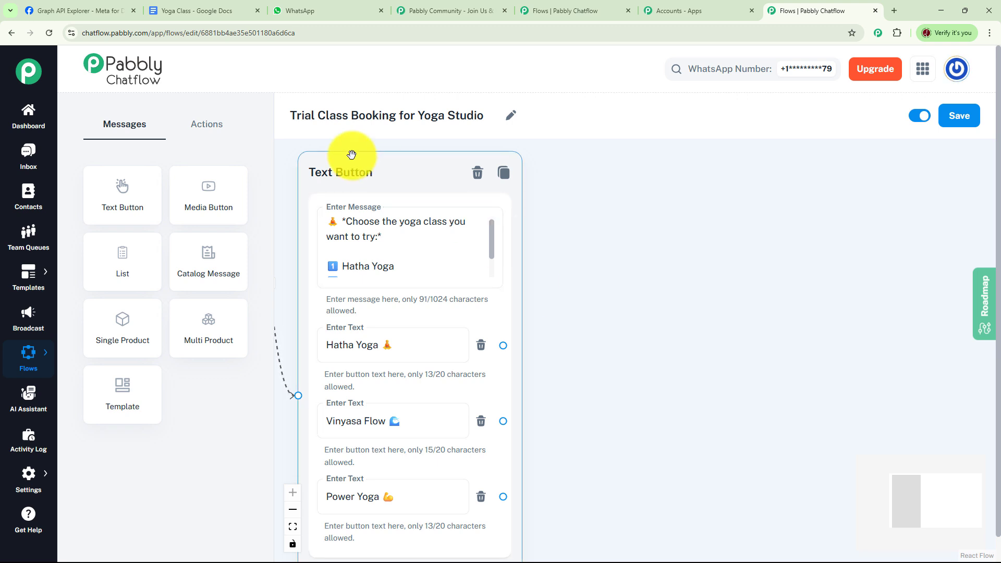
# Add an Ask Question node beside the class message and link the Hatha Yoga button to it.
pyautogui.click(212, 127)
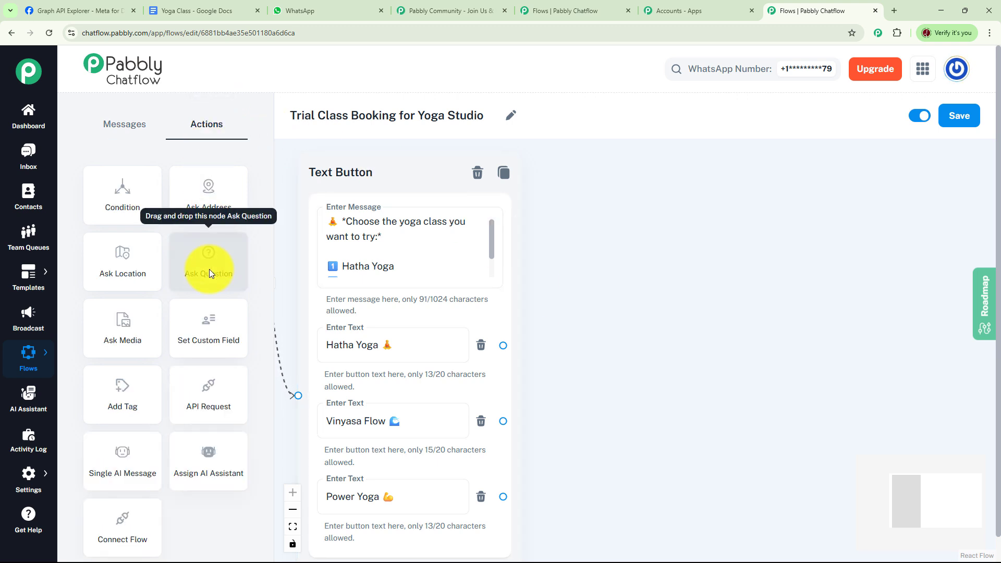
pyautogui.moveTo(209, 269); pyautogui.dragTo(665, 241)
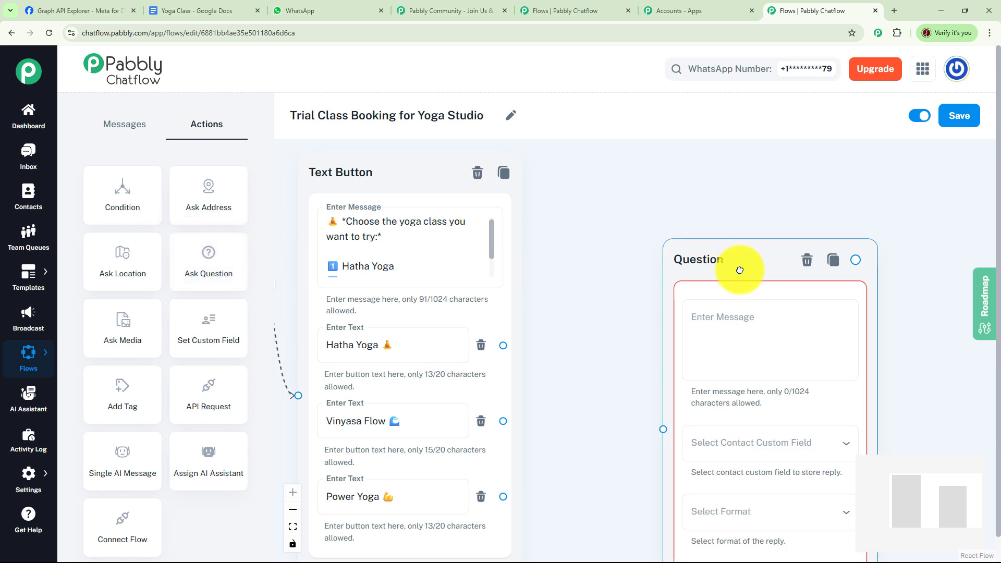
pyautogui.moveTo(737, 264); pyautogui.dragTo(640, 179)
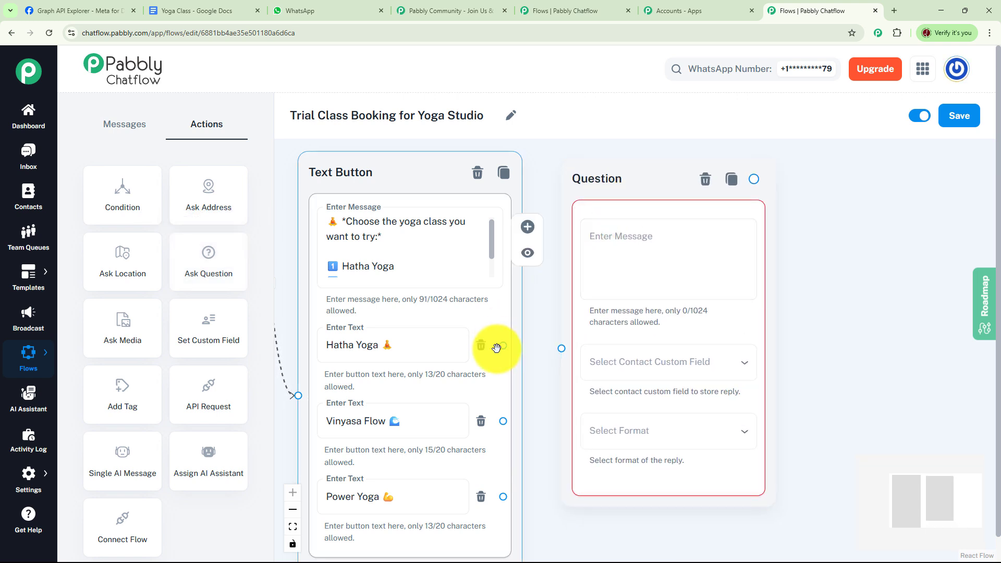
pyautogui.moveTo(503, 345); pyautogui.dragTo(561, 348)
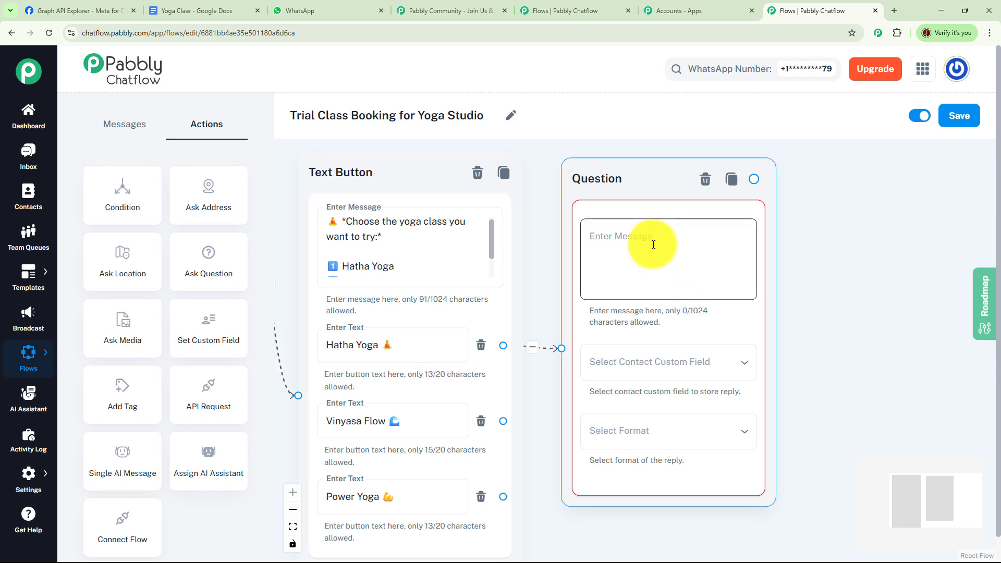
# Set the question to "📅 Please provide your preferred date for the trial class. (DD/MM/YYYY)", with custom field Date and reply format Date.
pyautogui.click(636, 240)
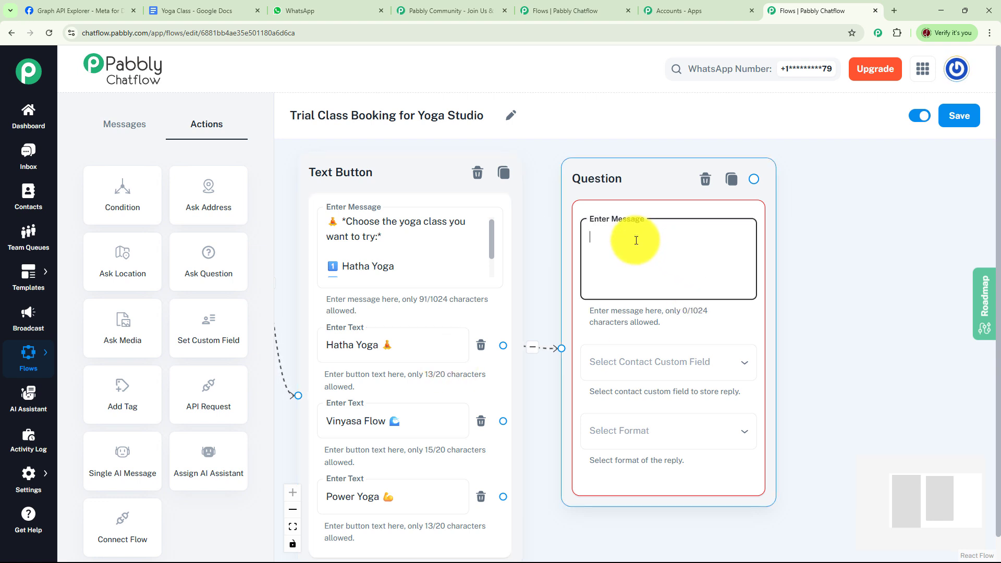
pyautogui.write('📅 Please provide your preferred date for the trial class. (DD/MM/YYYY)')
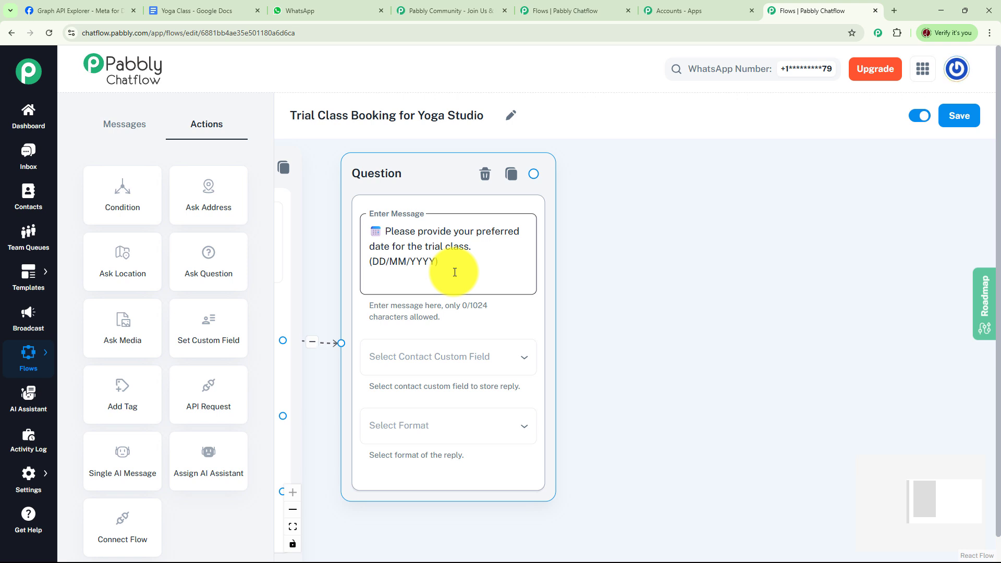
pyautogui.click(491, 359)
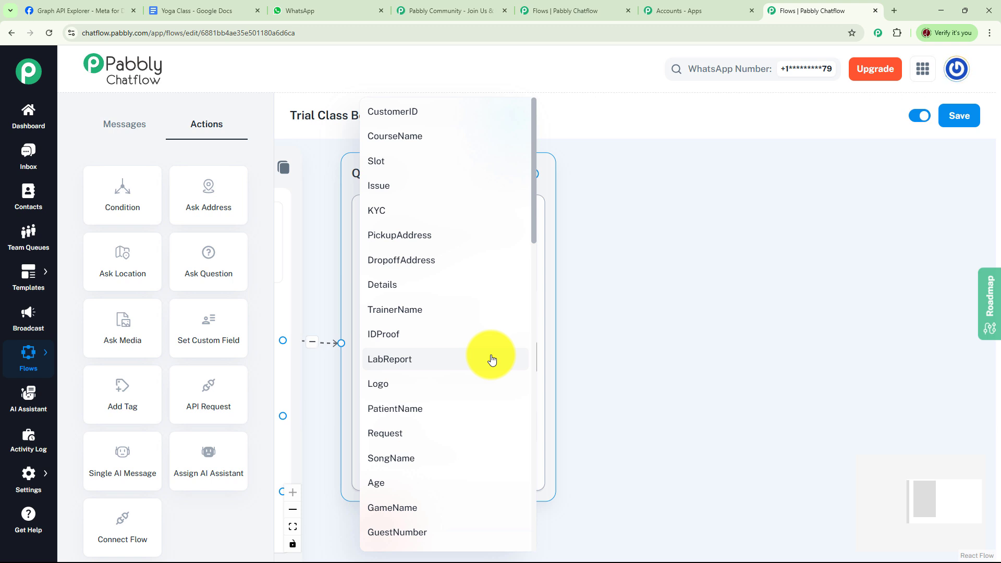
pyautogui.scroll(-10, 491, 360)
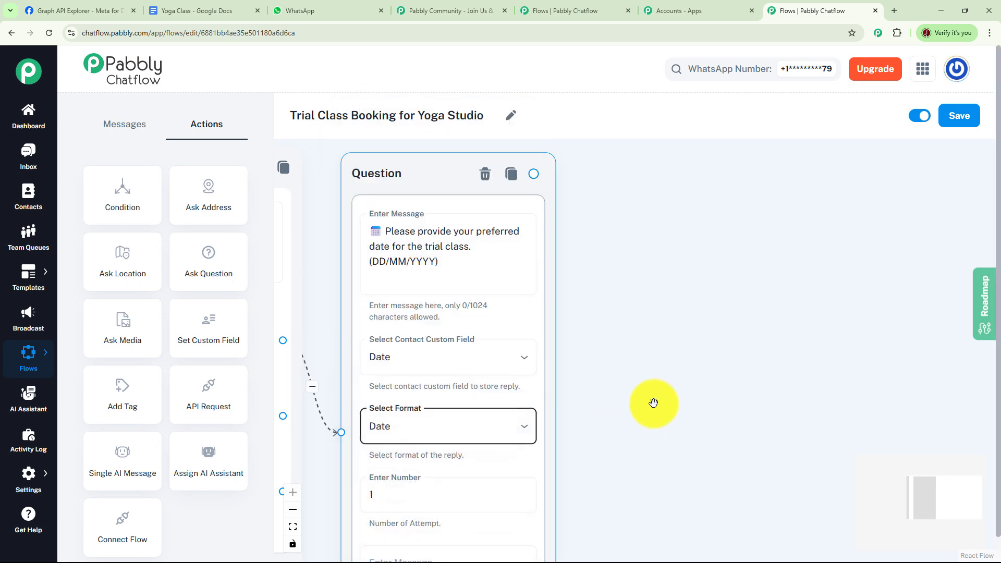
# Add a second Ask Question node and connect the date question to it.
pyautogui.moveTo(654, 395); pyautogui.dragTo(607, 399)
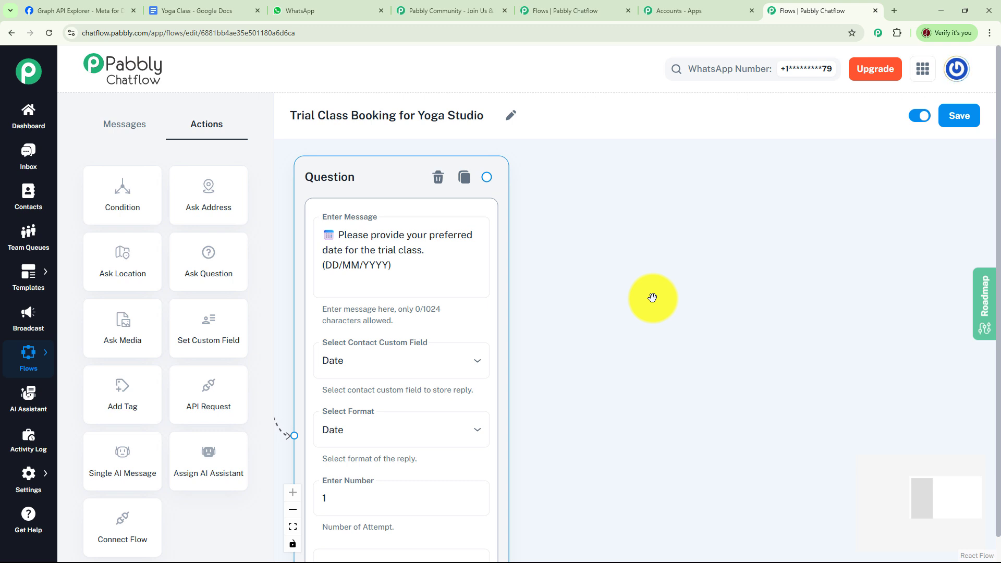
pyautogui.moveTo(196, 270)
pyautogui.mouseDown()
pyautogui.moveTo(689, 266)
pyautogui.moveTo(656, 182)
pyautogui.mouseUp()
pyautogui.moveTo(487, 178); pyautogui.dragTo(568, 352)
# Set the second question to "Now please provide your preferred time for the trial class.", with custom field Time and reply format Any.
pyautogui.moveTo(553, 255); pyautogui.dragTo(343, 246)
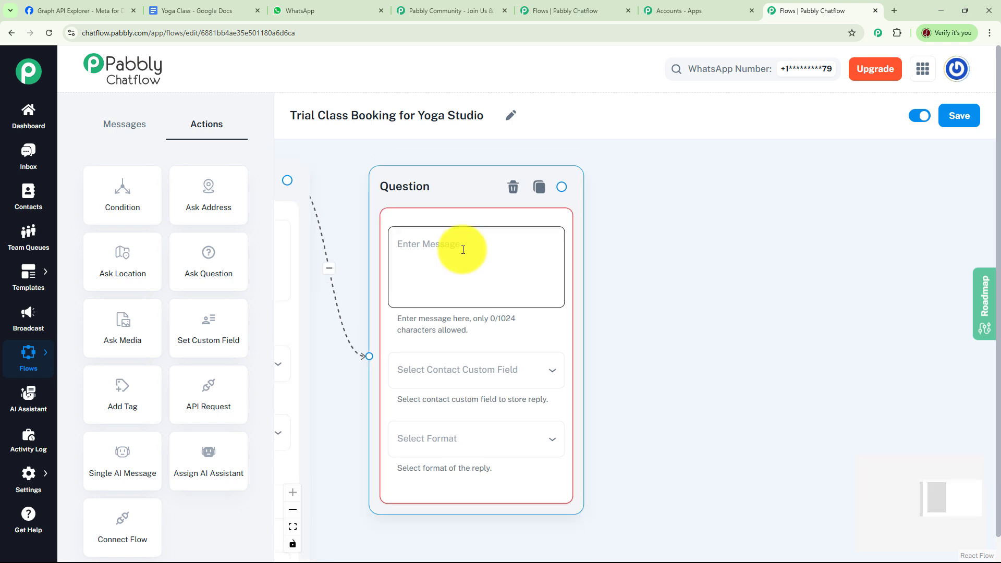
pyautogui.click(462, 248)
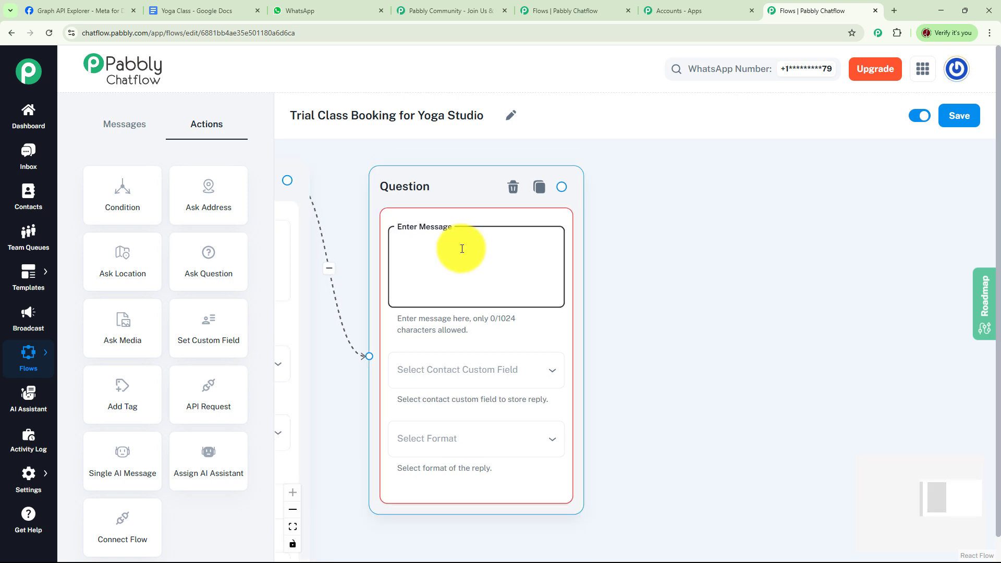
pyautogui.write('Now please provide your preferred time for the trial class.')
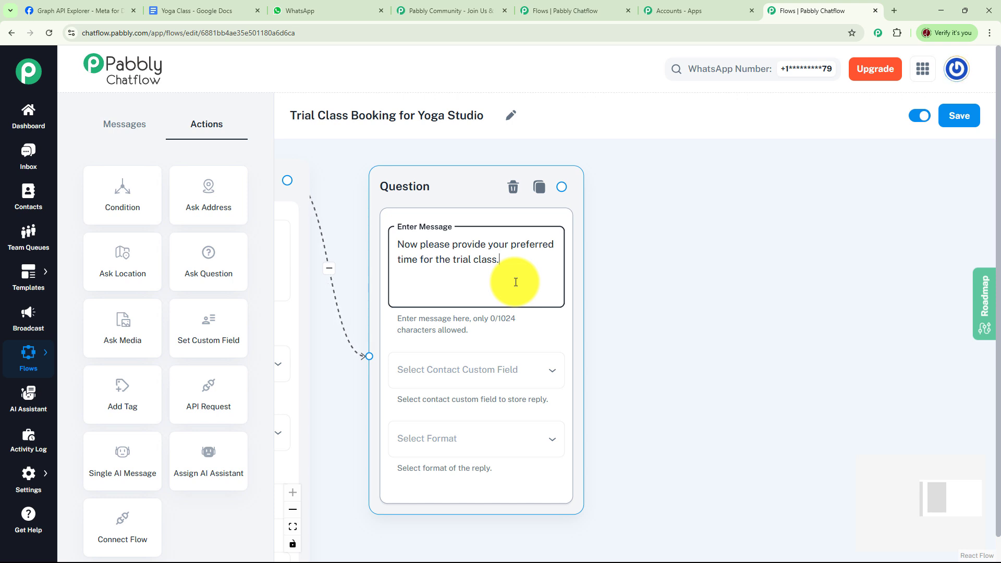
pyautogui.click(519, 370)
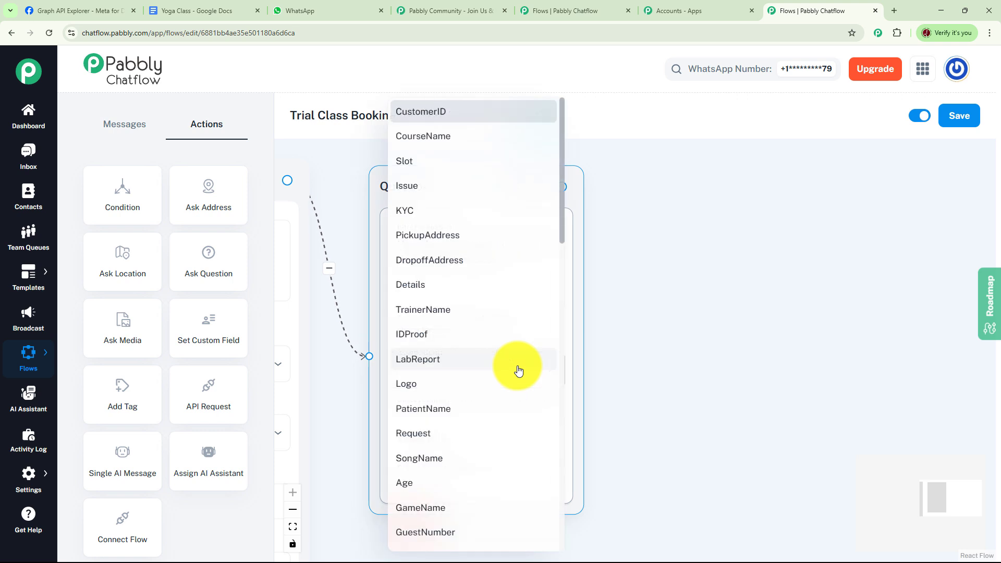
pyautogui.scroll(-10, 519, 370)
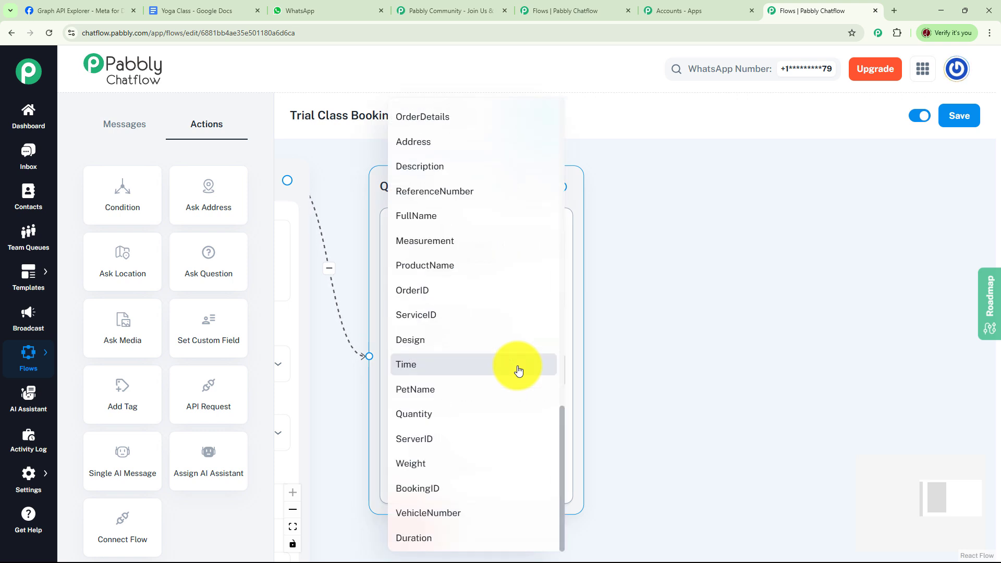
pyautogui.click(427, 367)
pyautogui.click(476, 440)
pyautogui.click(458, 413)
# Add a third Ask Question node beside the time question and connect the time question to it.
pyautogui.moveTo(707, 337); pyautogui.dragTo(611, 331)
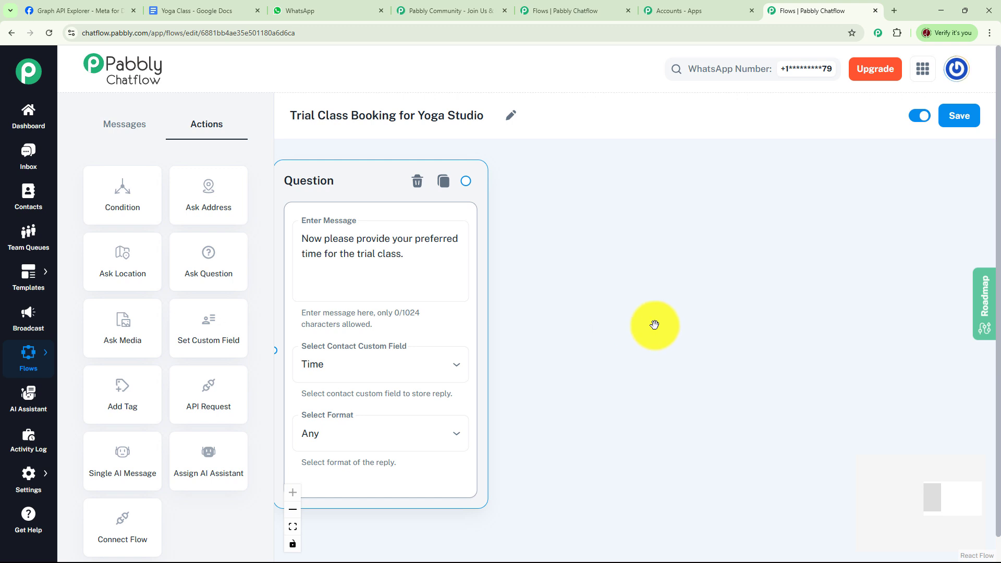
pyautogui.moveTo(207, 277); pyautogui.dragTo(621, 257)
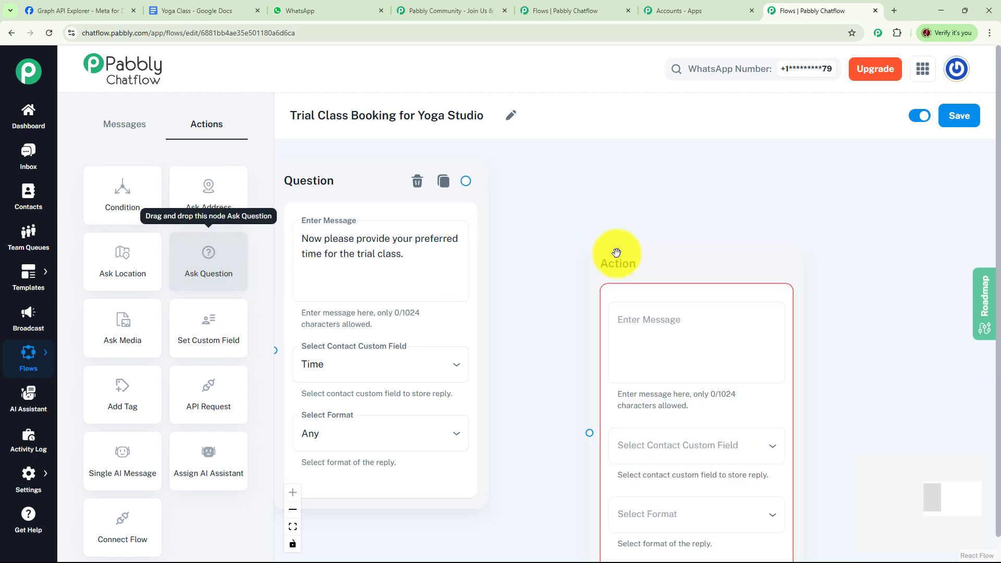
pyautogui.moveTo(688, 267); pyautogui.dragTo(642, 176)
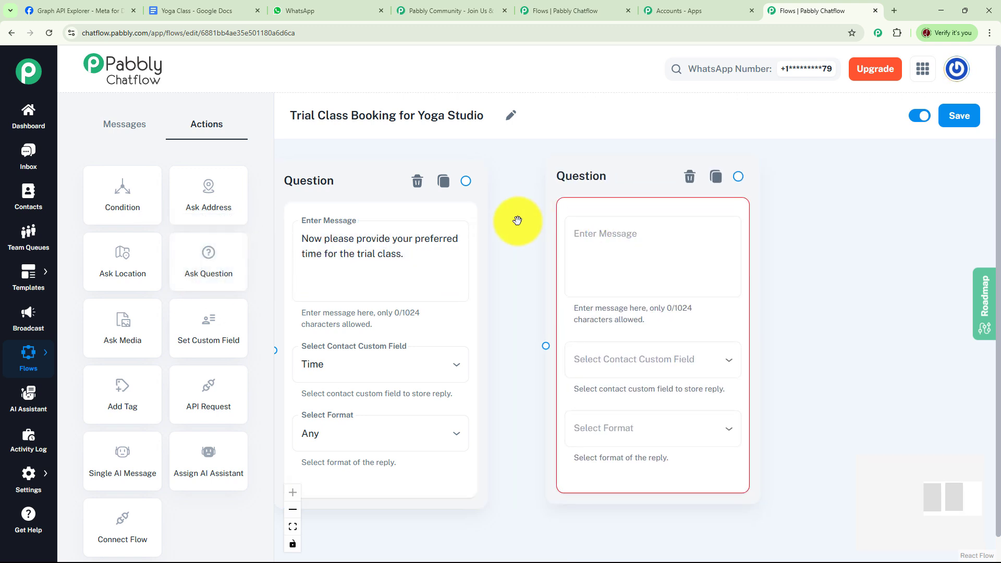
pyautogui.moveTo(465, 181); pyautogui.dragTo(545, 346)
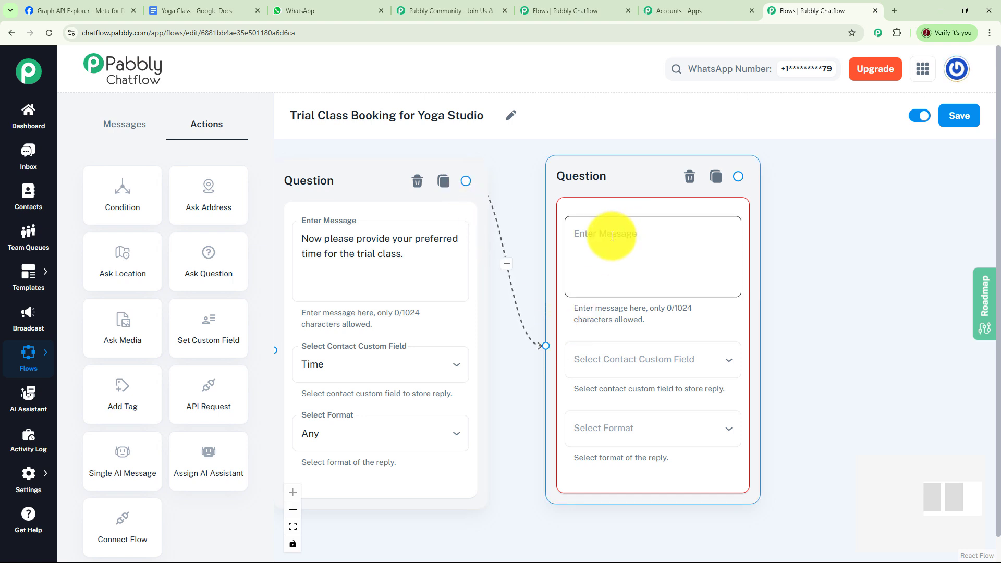
# Set the third question to "👤 What's your full name for the booking?", with custom field FullName and reply format Text.
pyautogui.click(612, 236)
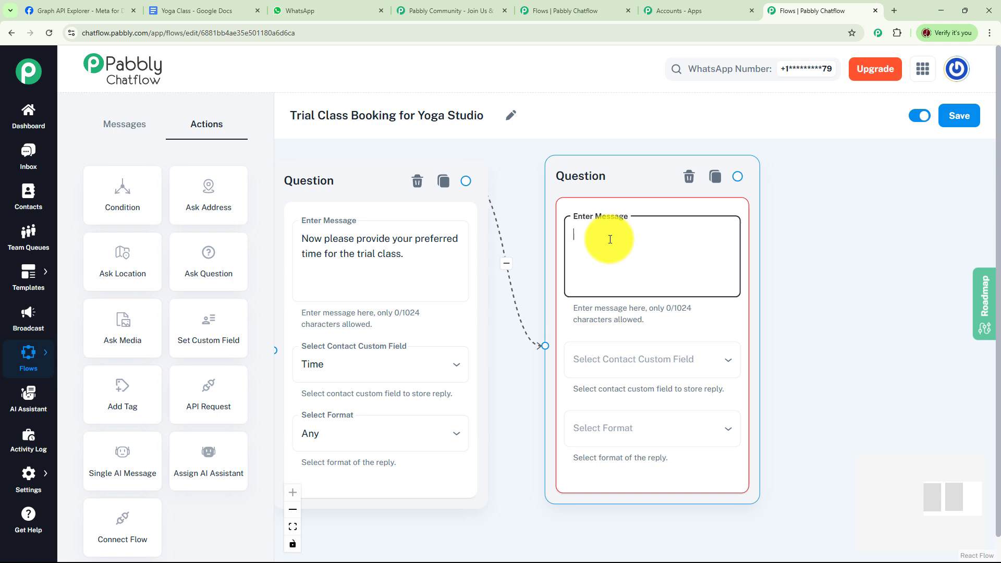
pyautogui.write('👤 What’s your full name for the booking?')
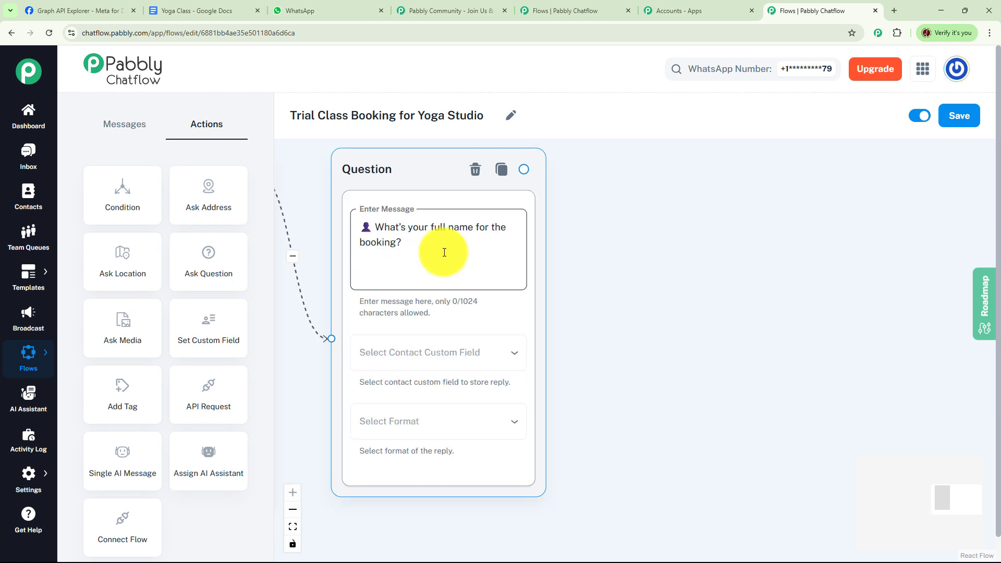
pyautogui.click(479, 353)
pyautogui.scroll(-10, 482, 354)
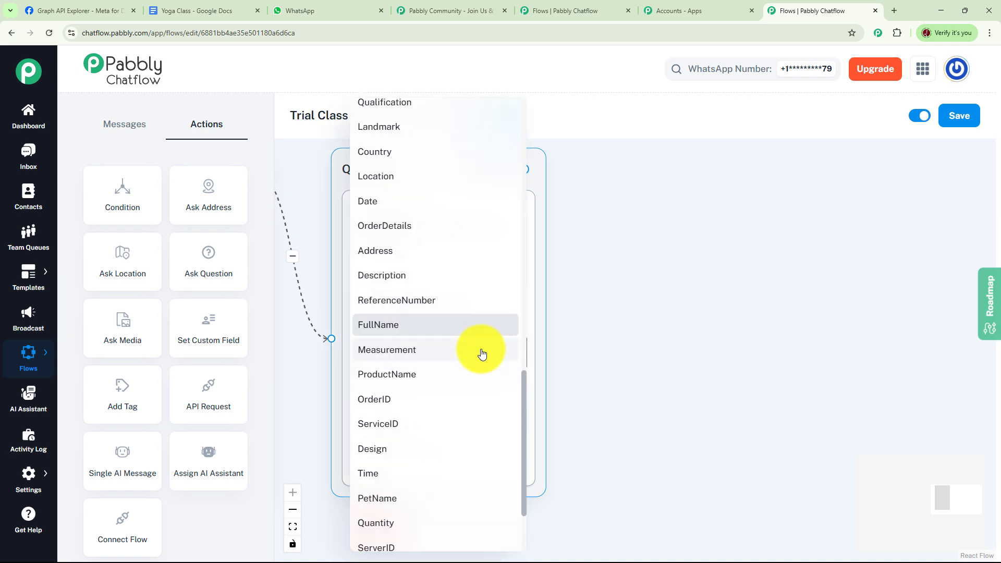
pyautogui.press('l')
pyautogui.press('l')
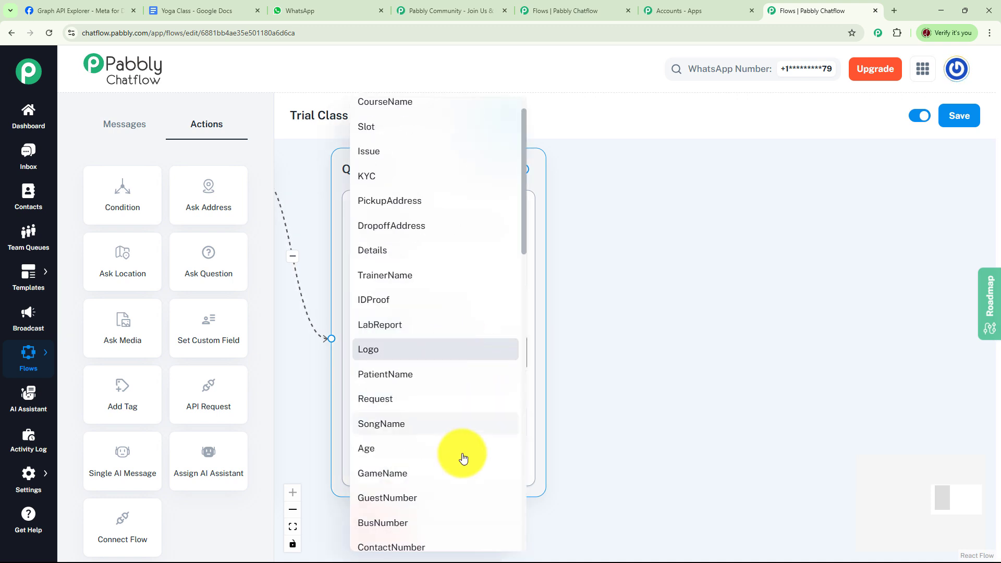
pyautogui.click(422, 427)
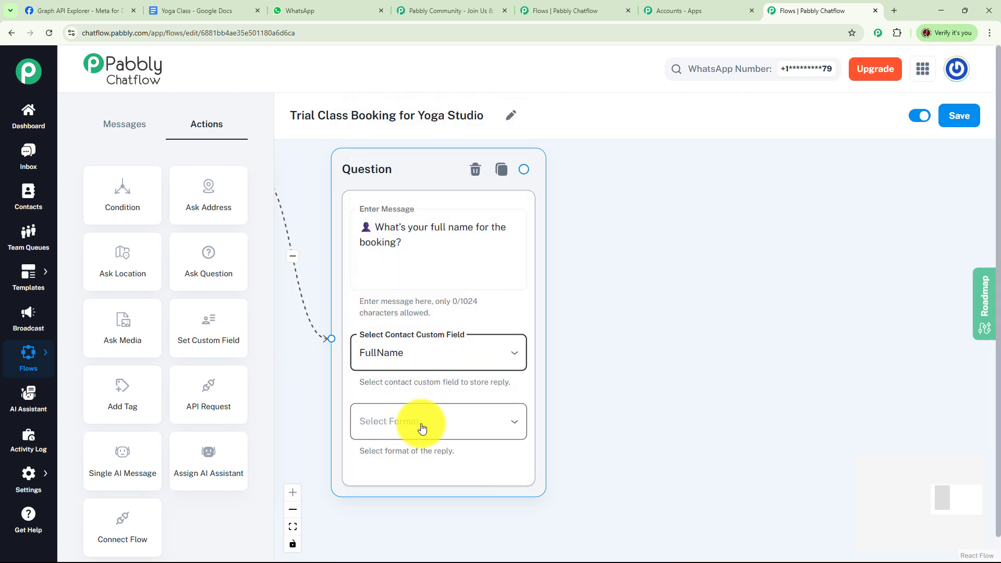
pyautogui.click(422, 428)
pyautogui.click(373, 422)
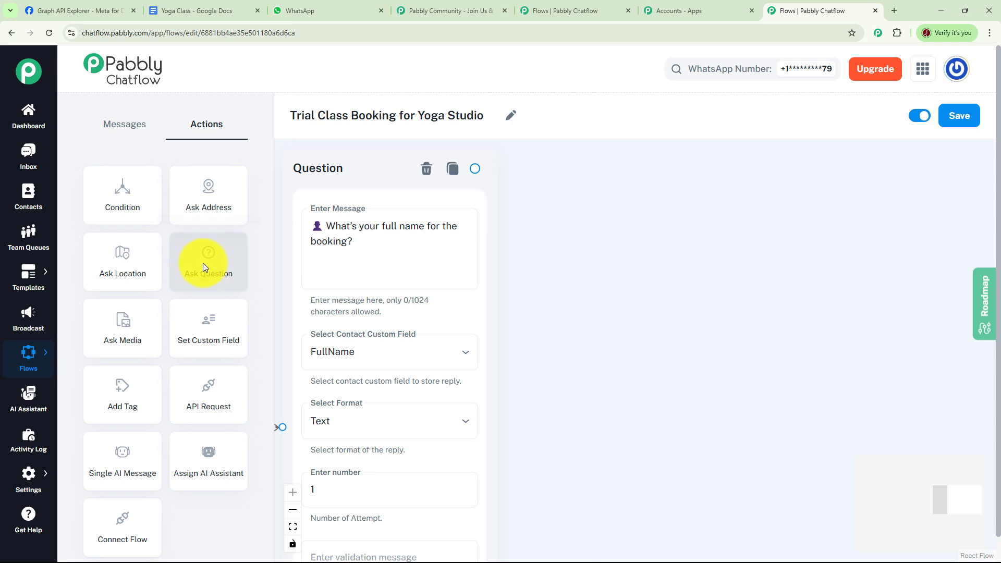
# Add a fourth Ask Question node and connect the full name question to it.
pyautogui.moveTo(203, 263); pyautogui.dragTo(590, 216)
pyautogui.moveTo(672, 268); pyautogui.dragTo(663, 217)
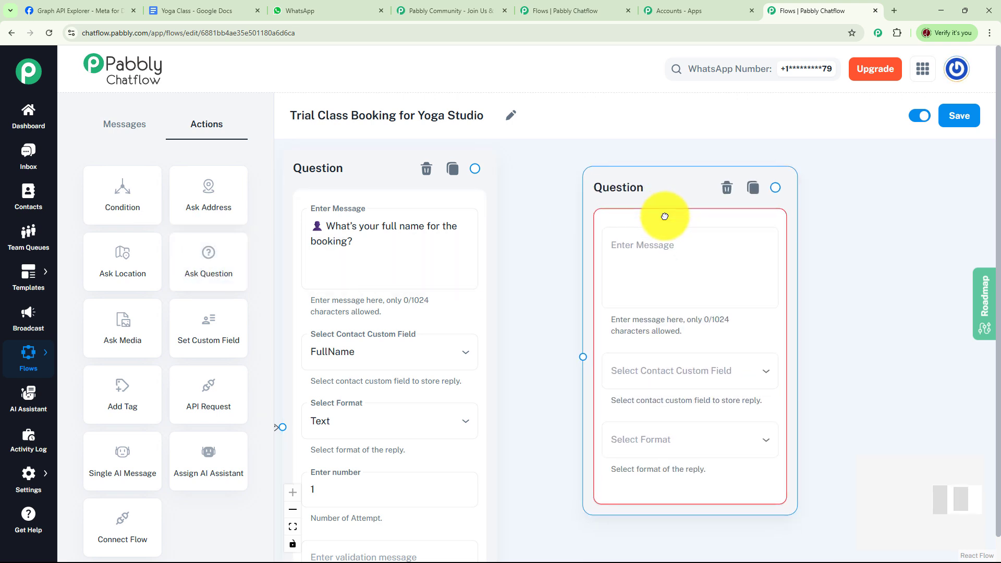
pyautogui.moveTo(475, 169); pyautogui.dragTo(346, 242)
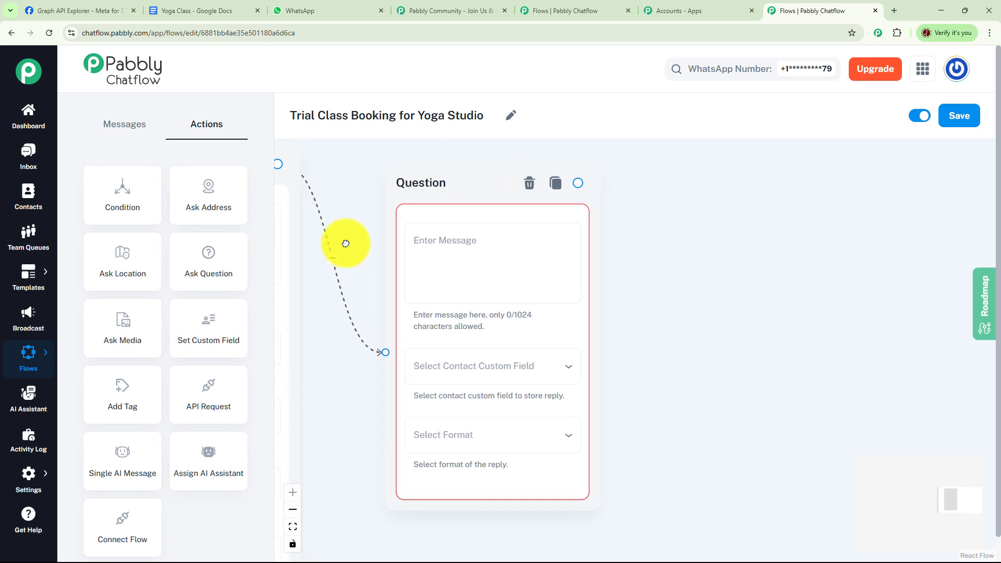
# Set the fourth question to "📱 Please share your contact number.", with custom field ContactNumber and reply format Any.
pyautogui.click(478, 246)
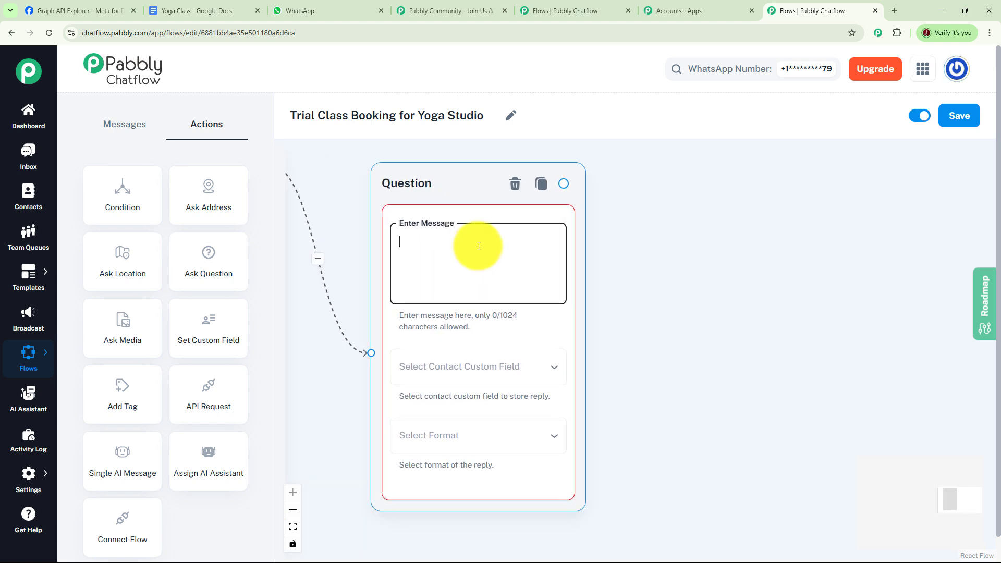
pyautogui.write('📱 Please share your contact number.')
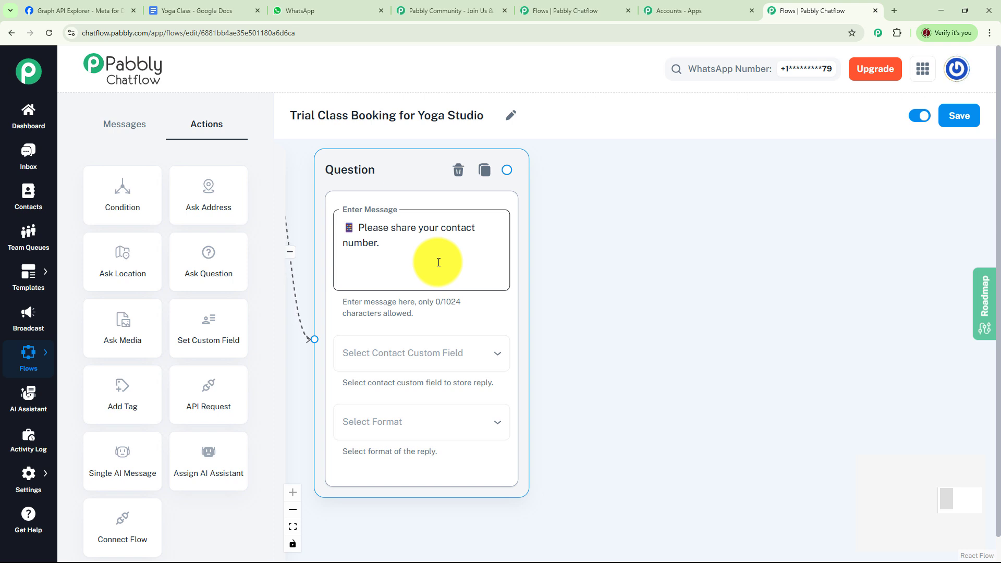
pyautogui.click(457, 359)
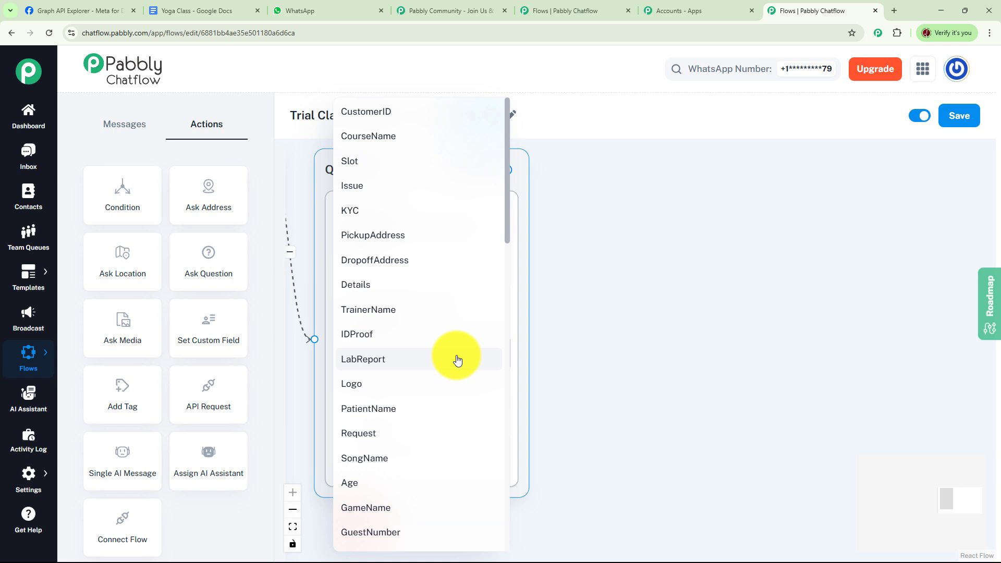
pyautogui.scroll(-5, 457, 360)
pyautogui.click(417, 324)
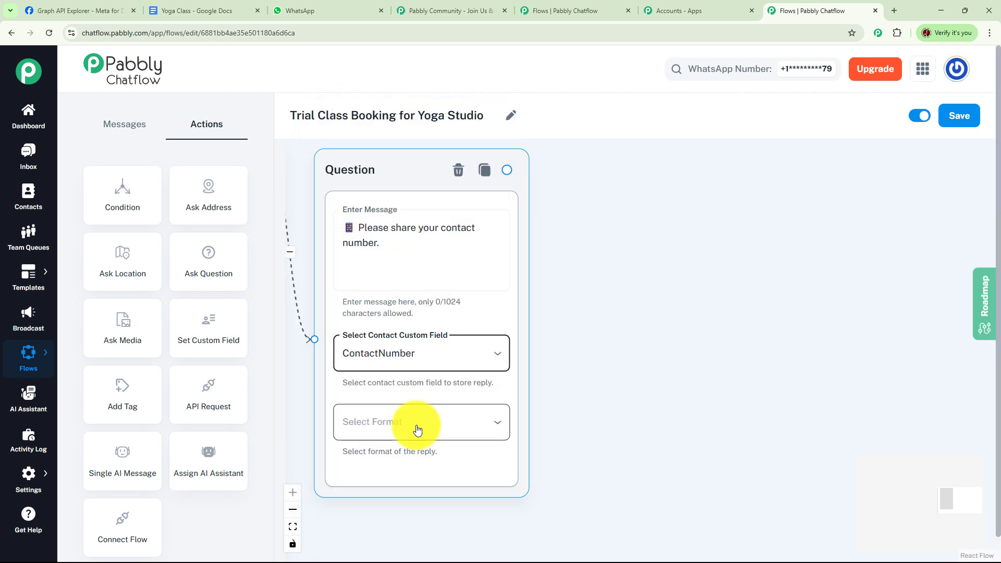
pyautogui.click(415, 487)
pyautogui.click(365, 396)
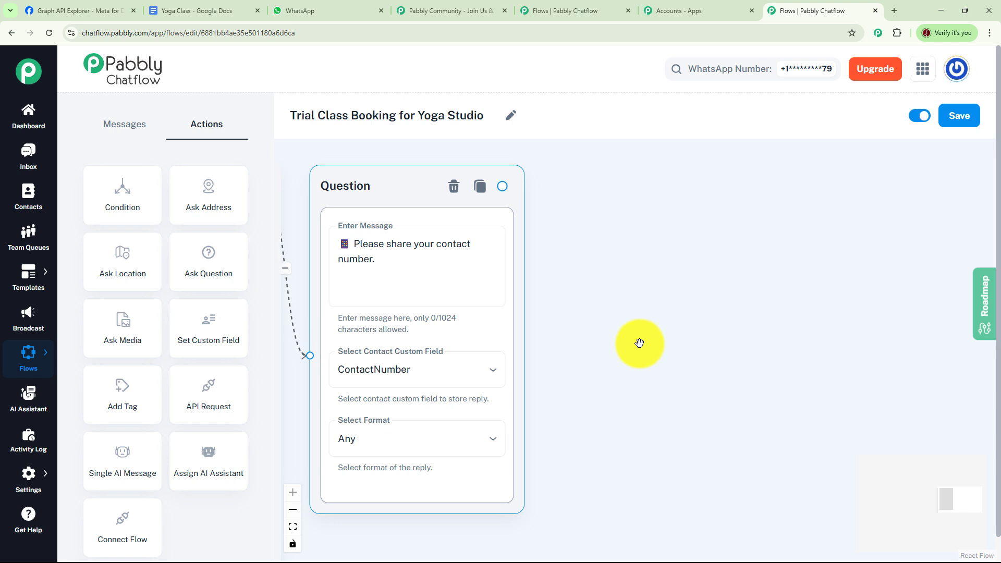
pyautogui.click(637, 324)
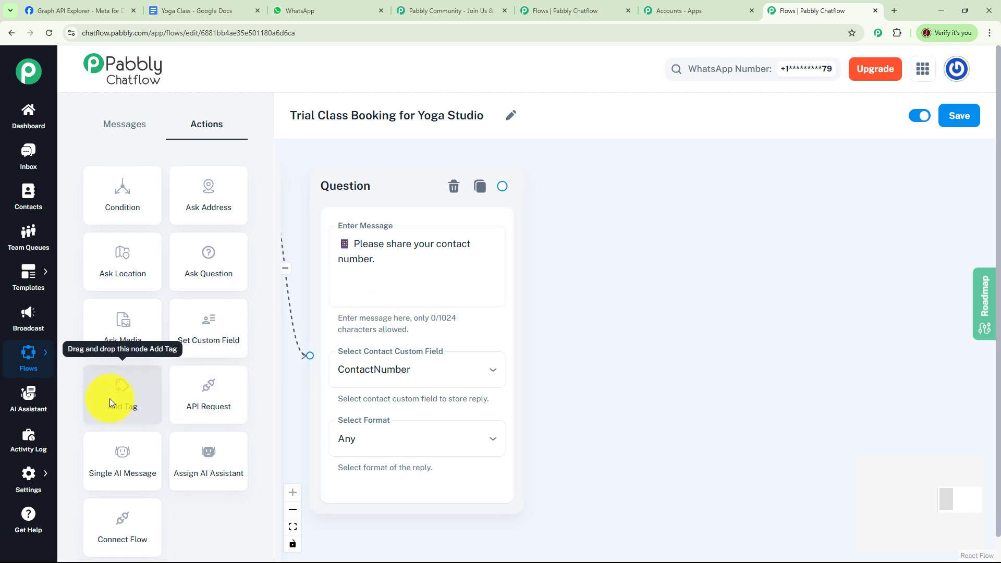
# Add an Add Tag node, connect the contact number question to it, and select the tag Trial Class Booking.
pyautogui.moveTo(109, 398); pyautogui.dragTo(703, 185)
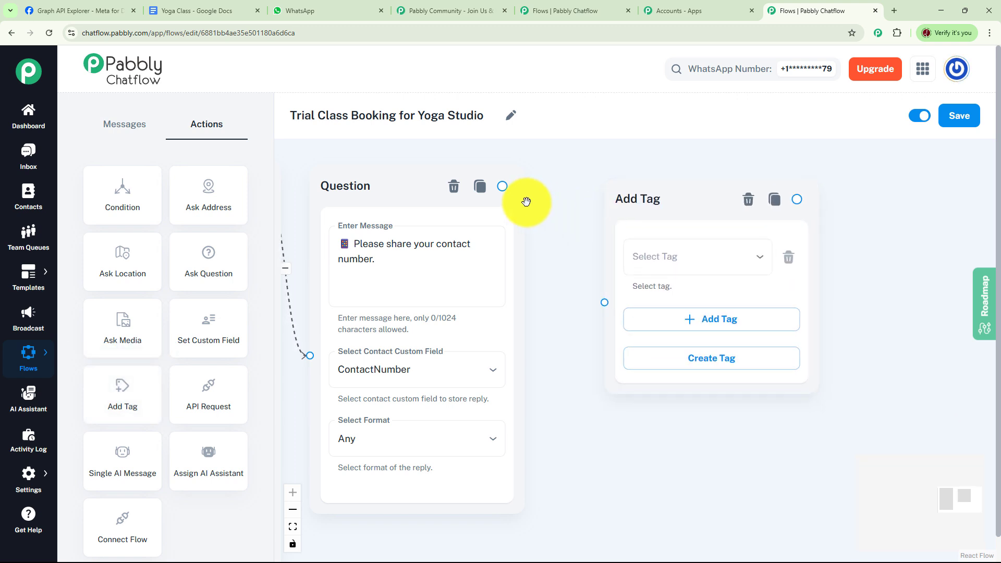
pyautogui.moveTo(503, 187); pyautogui.dragTo(604, 302)
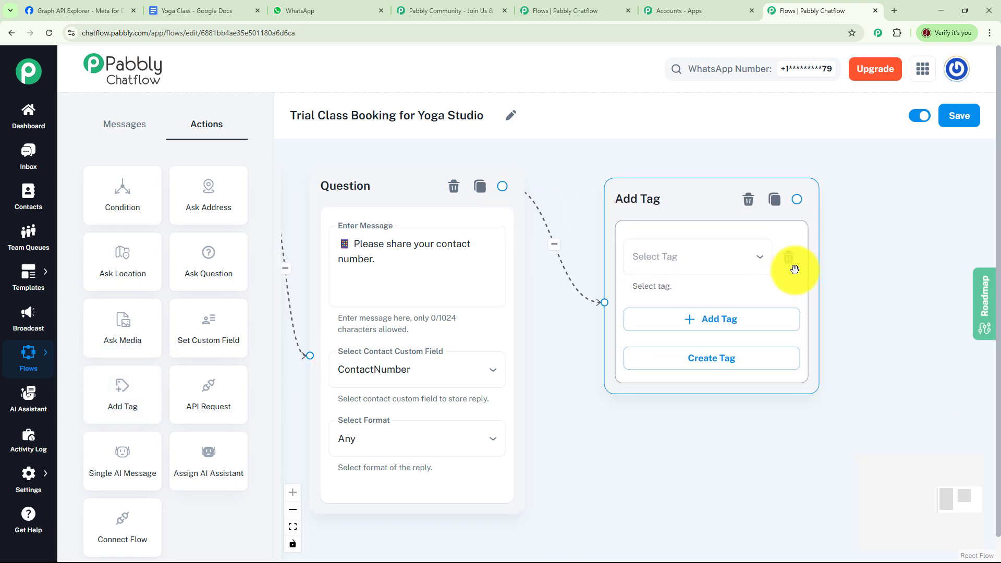
pyautogui.click(760, 262)
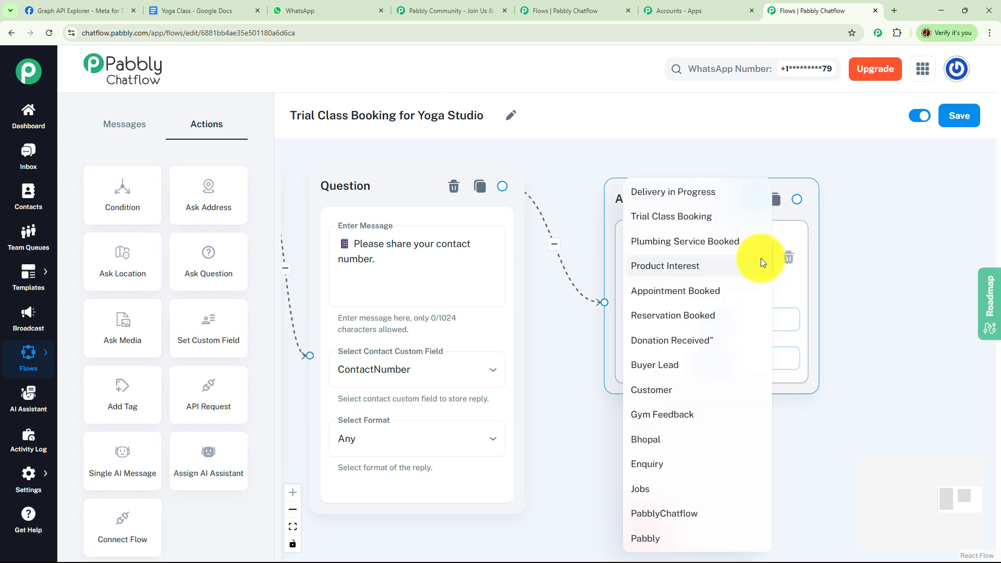
pyautogui.click(667, 219)
pyautogui.moveTo(846, 276); pyautogui.dragTo(741, 286)
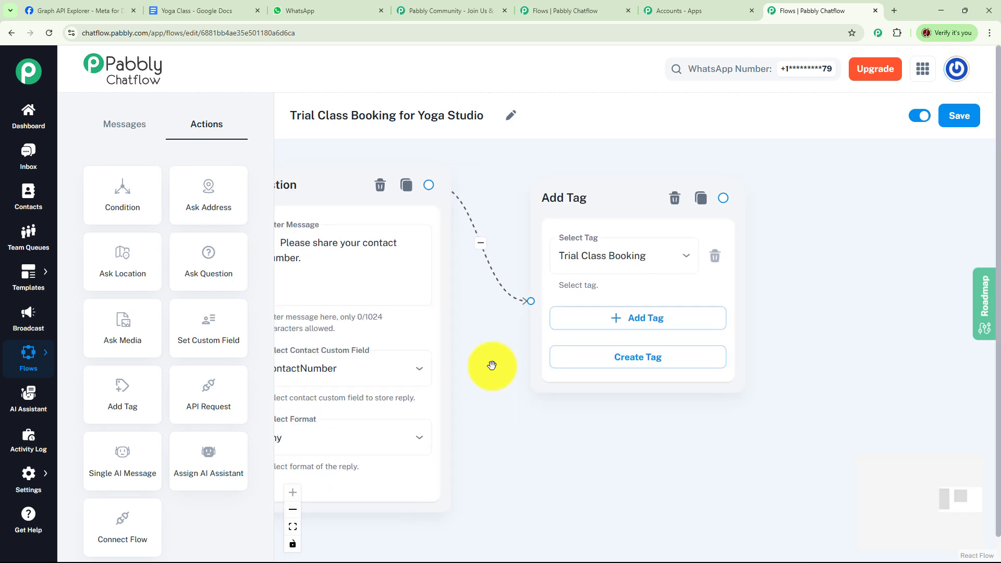
# Open the inbox and examine the tags in the chat's general details and the earlier booking conversation.
pyautogui.click(26, 156)
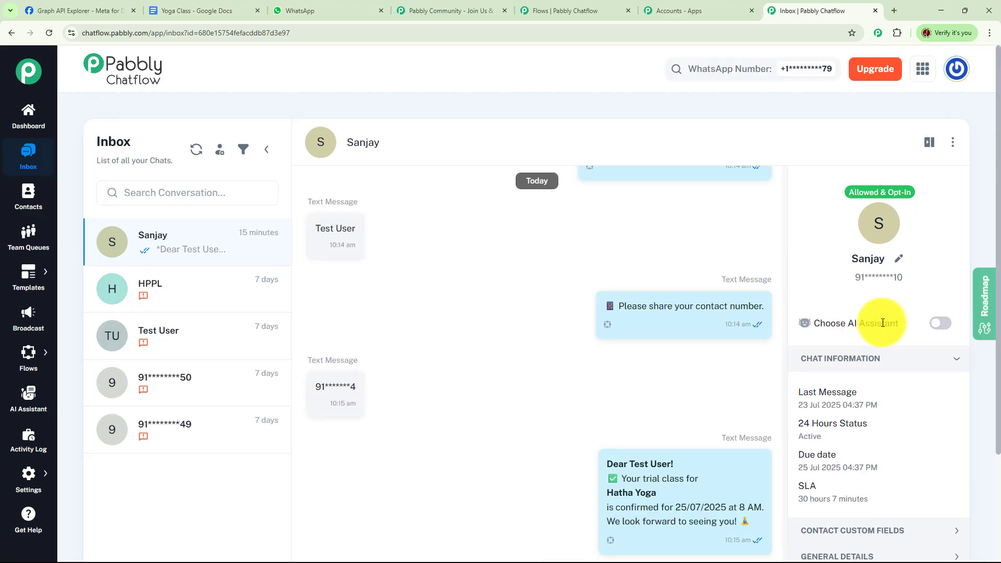
pyautogui.scroll(-1, 870, 318)
pyautogui.scroll(-1, 858, 310)
pyautogui.click(954, 420)
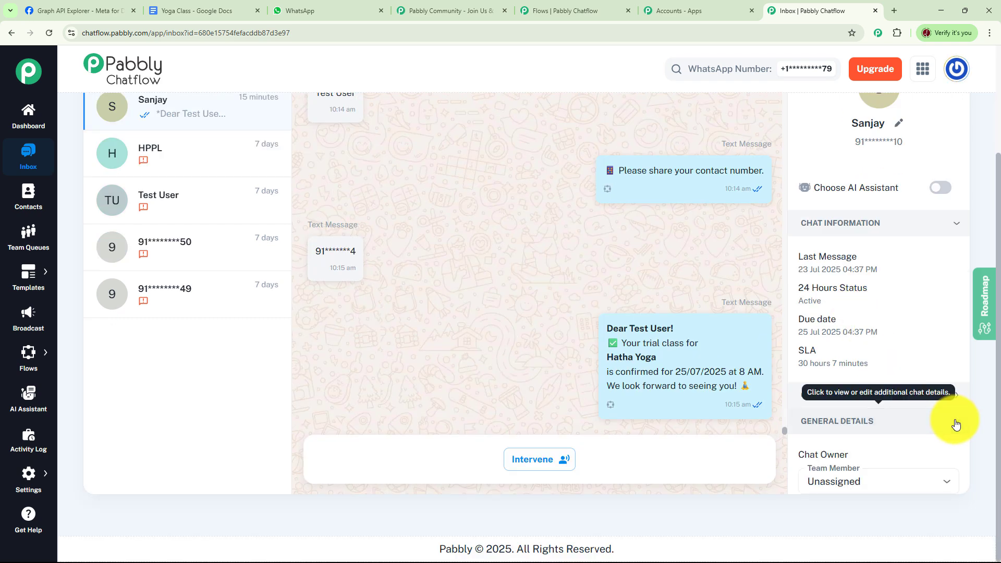
pyautogui.scroll(-6, 881, 430)
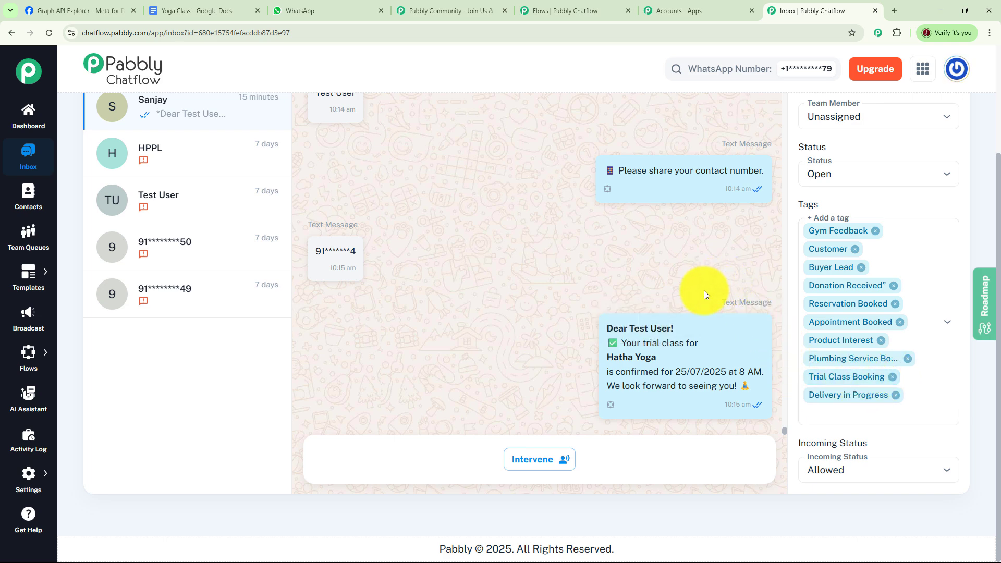
pyautogui.scroll(15, 679, 303)
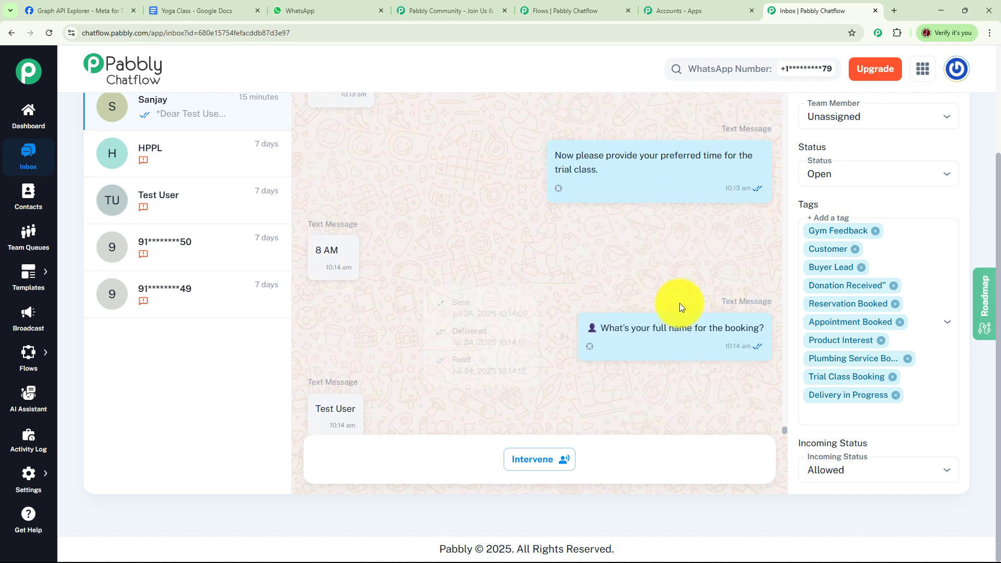
# Return to the yoga studio flow and read through the confirmation message in the final Text Button node.
pyautogui.click(28, 354)
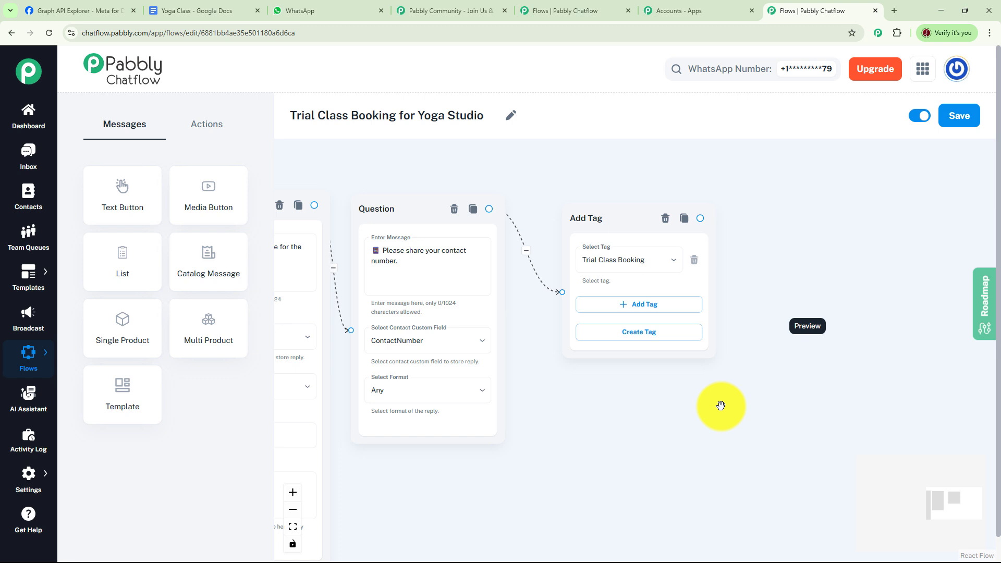
pyautogui.moveTo(720, 404); pyautogui.dragTo(649, 409)
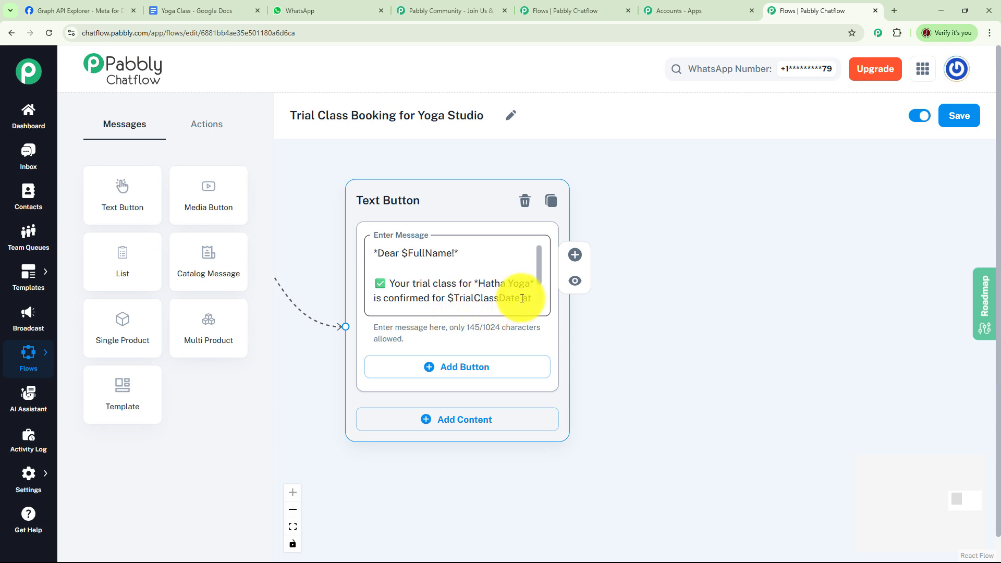
pyautogui.click(538, 267)
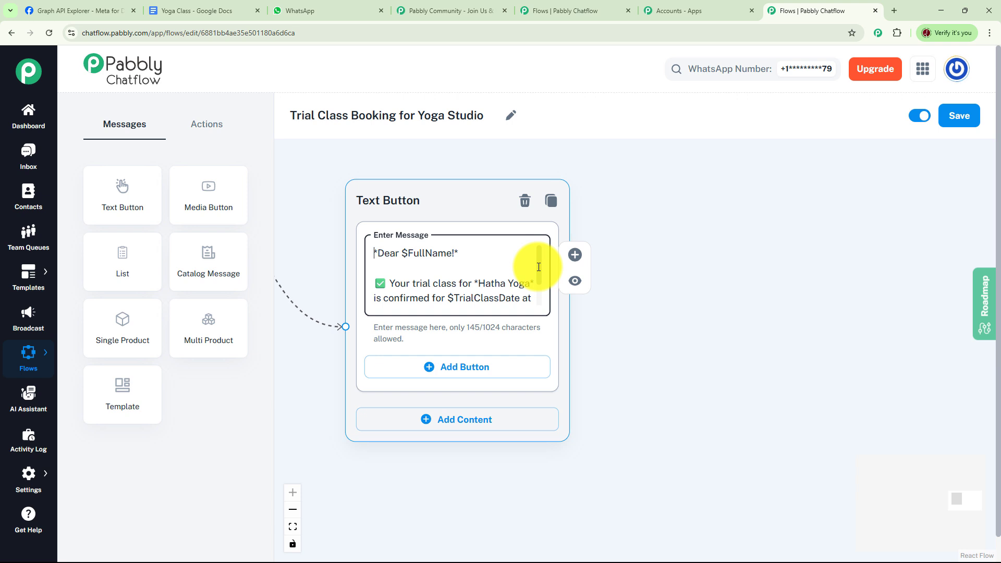
pyautogui.scroll(-1, 538, 266)
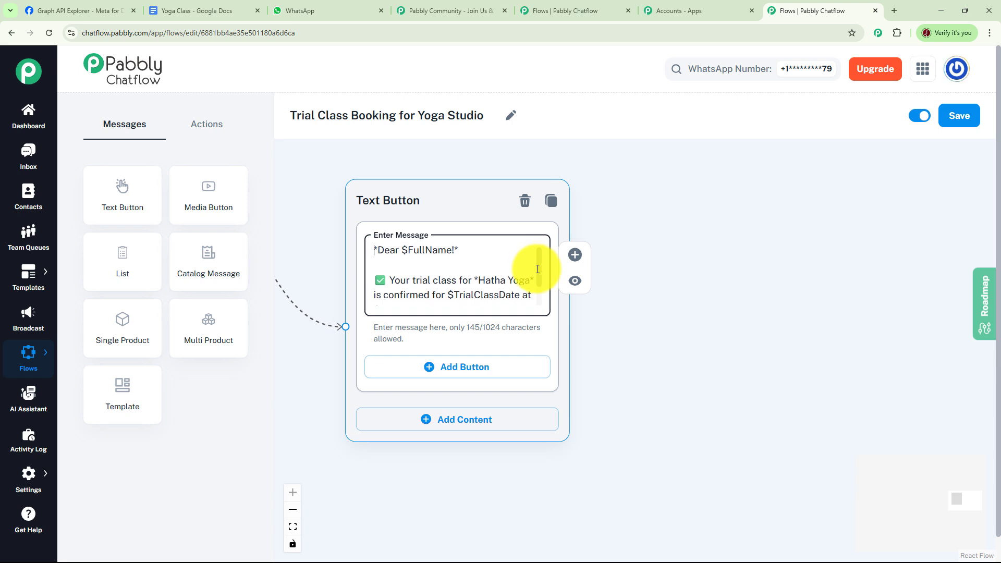
pyautogui.scroll(-1, 537, 269)
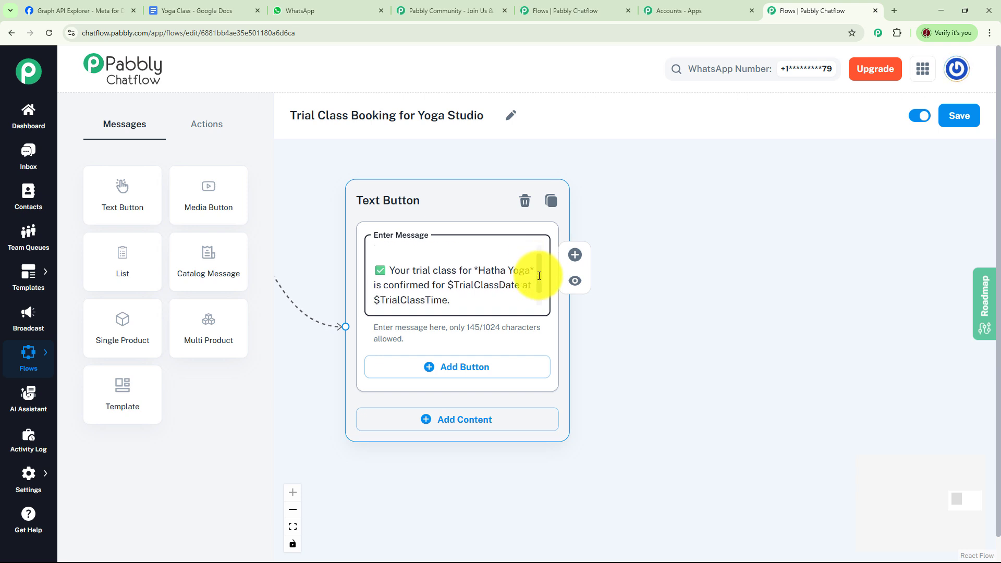
pyautogui.scroll(-1, 539, 280)
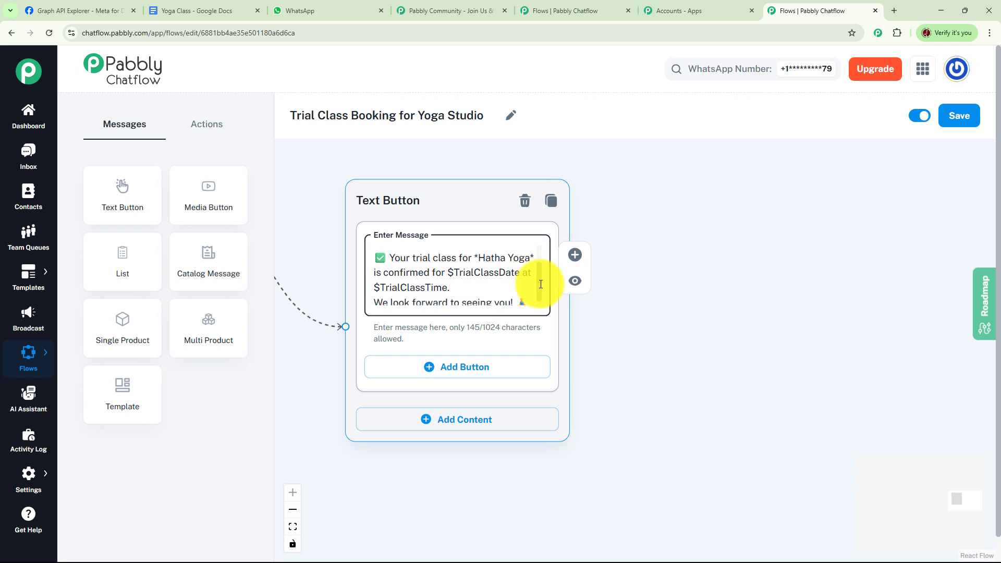
pyautogui.scroll(-1, 541, 288)
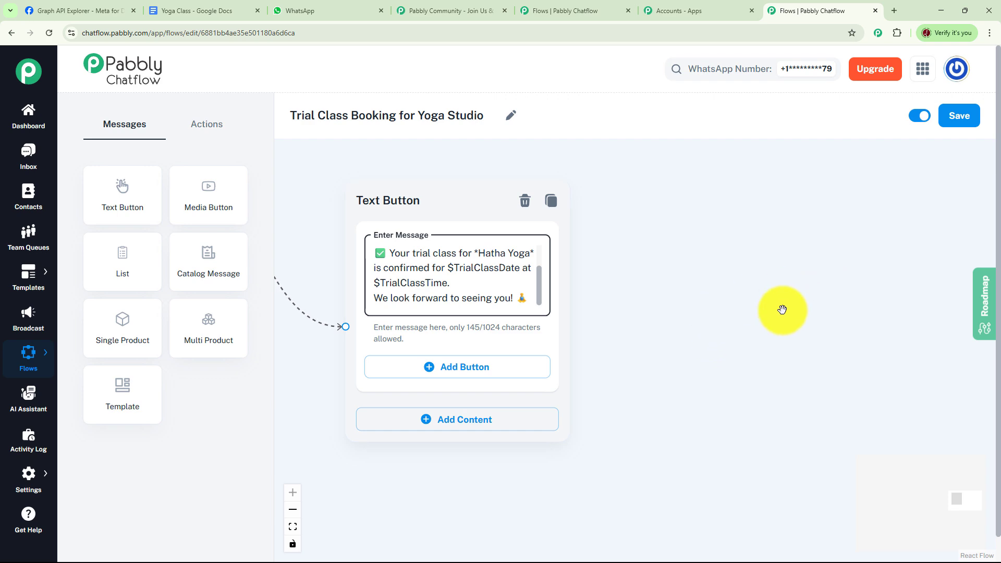
# Look over the flow's node sequence from the trigger and class buttons through the questions to the Add Tag node.
pyautogui.scroll(-5, 740, 311)
pyautogui.moveTo(556, 436); pyautogui.dragTo(790, 371)
pyautogui.scroll(-2, 789, 371)
pyautogui.moveTo(333, 513); pyautogui.dragTo(623, 447)
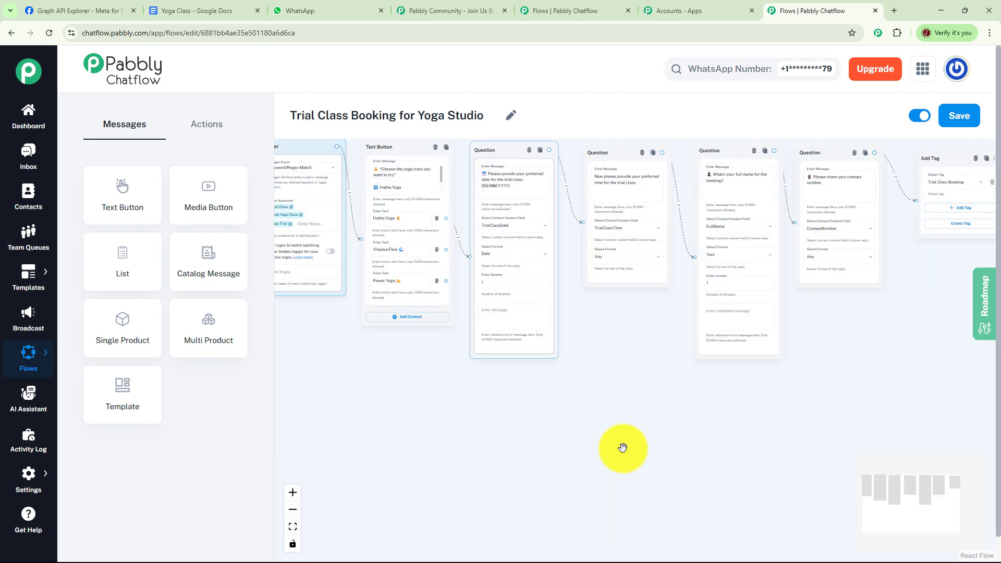
pyautogui.scroll(4, 623, 446)
pyautogui.moveTo(604, 353); pyautogui.dragTo(708, 463)
pyautogui.scroll(-2, 709, 464)
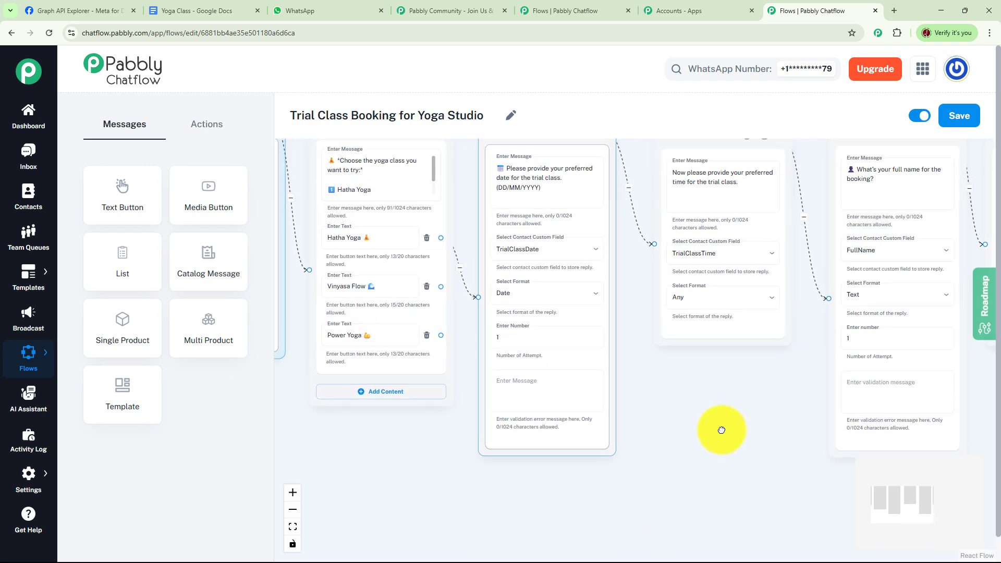
pyautogui.scroll(2, 719, 429)
pyautogui.moveTo(431, 493); pyautogui.dragTo(355, 479)
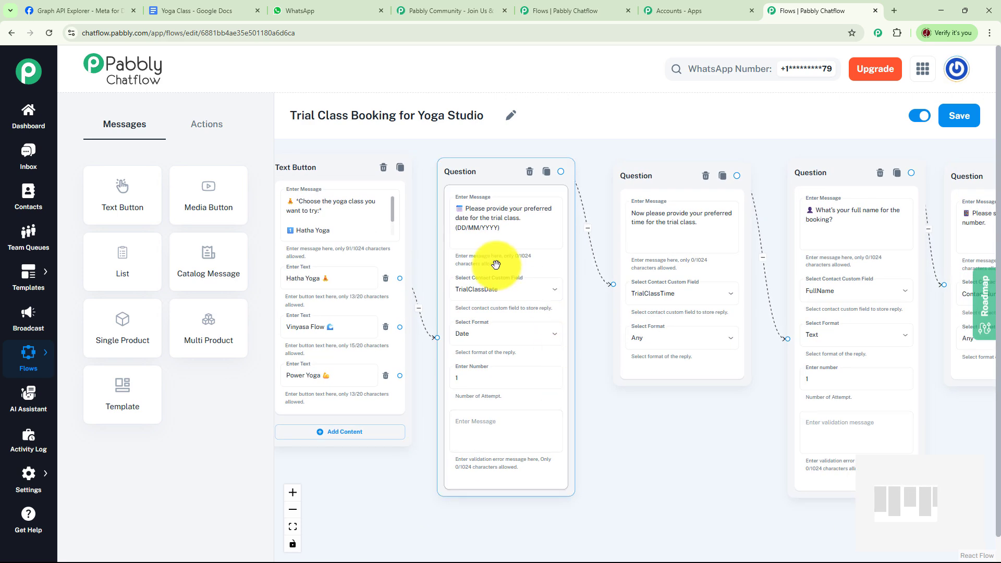
# Examine the custom fields and reply formats of the date, time, full name and contact number questions, plus the tag and confirmation nodes.
pyautogui.scroll(2, 589, 372)
pyautogui.scroll(2, 501, 281)
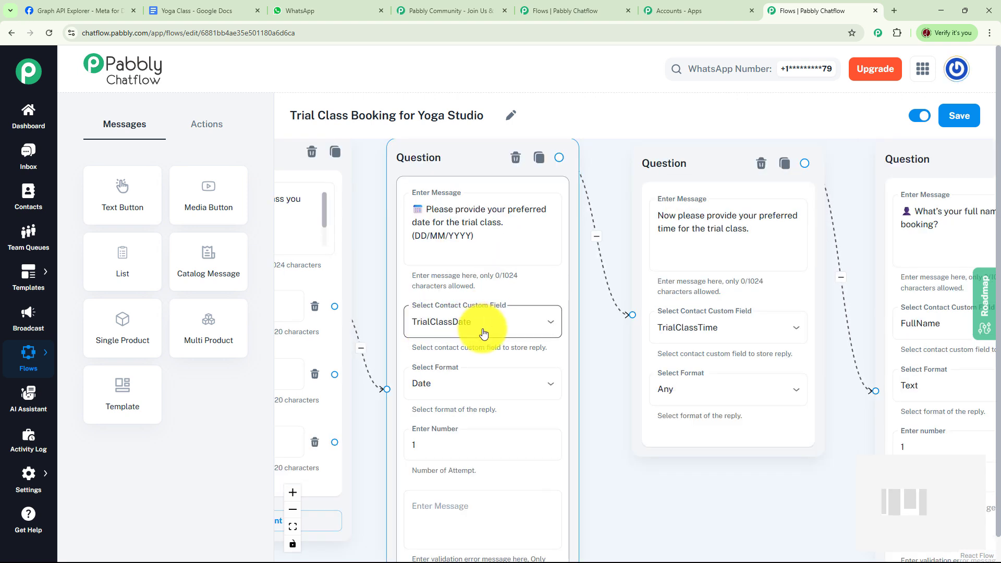
pyautogui.moveTo(616, 364); pyautogui.dragTo(508, 368)
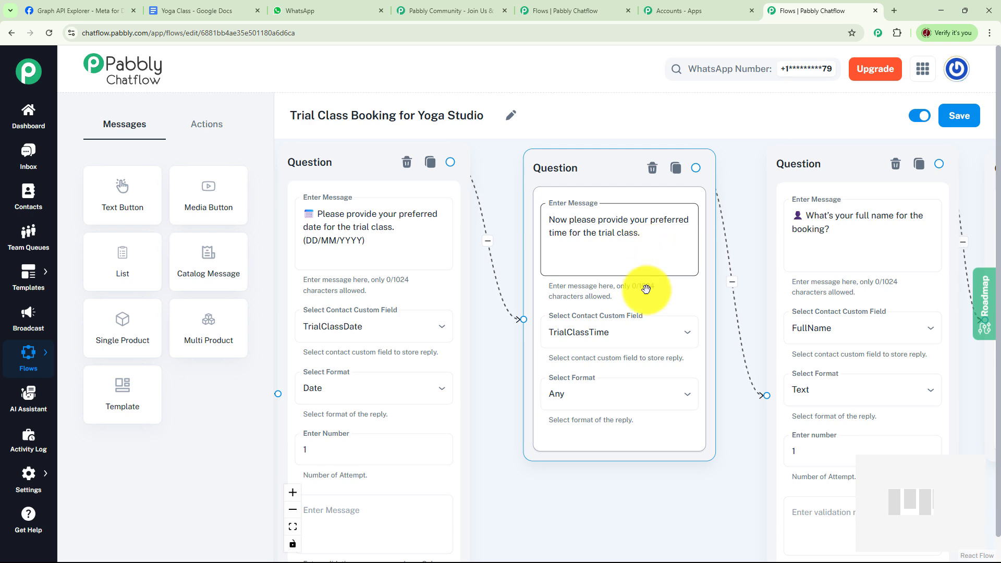
pyautogui.moveTo(511, 351); pyautogui.dragTo(477, 350)
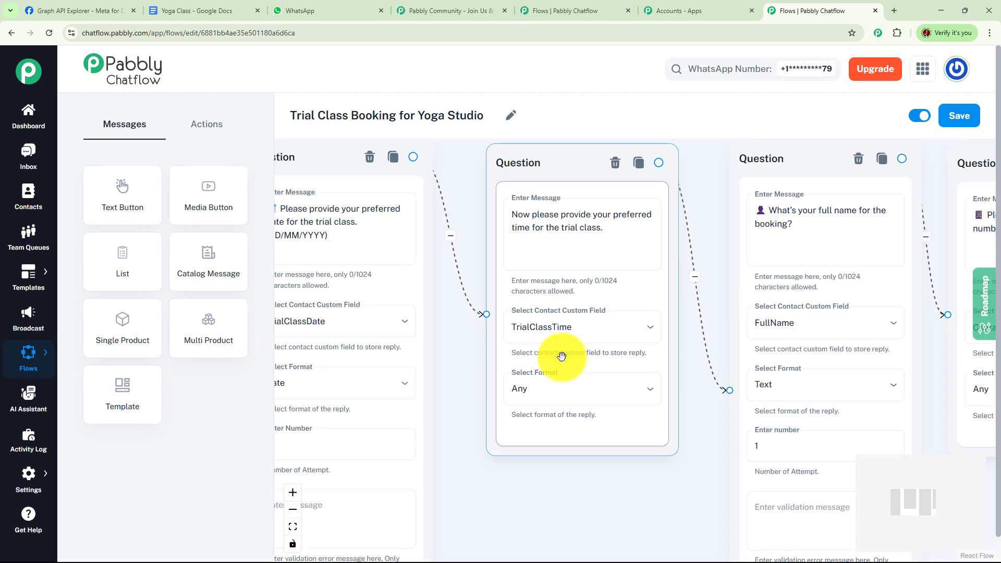
pyautogui.hscroll(5, 585, 342)
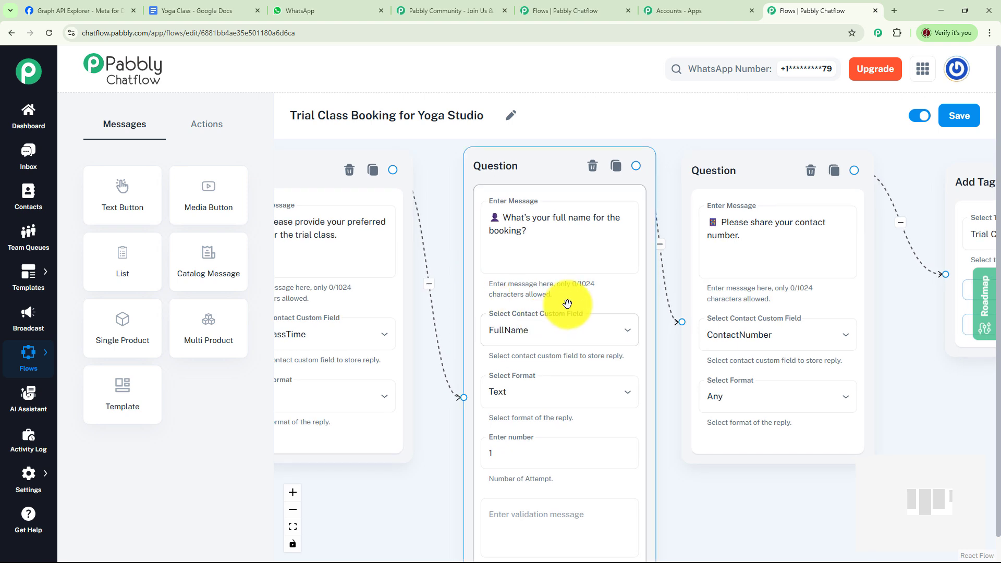
pyautogui.click(706, 271)
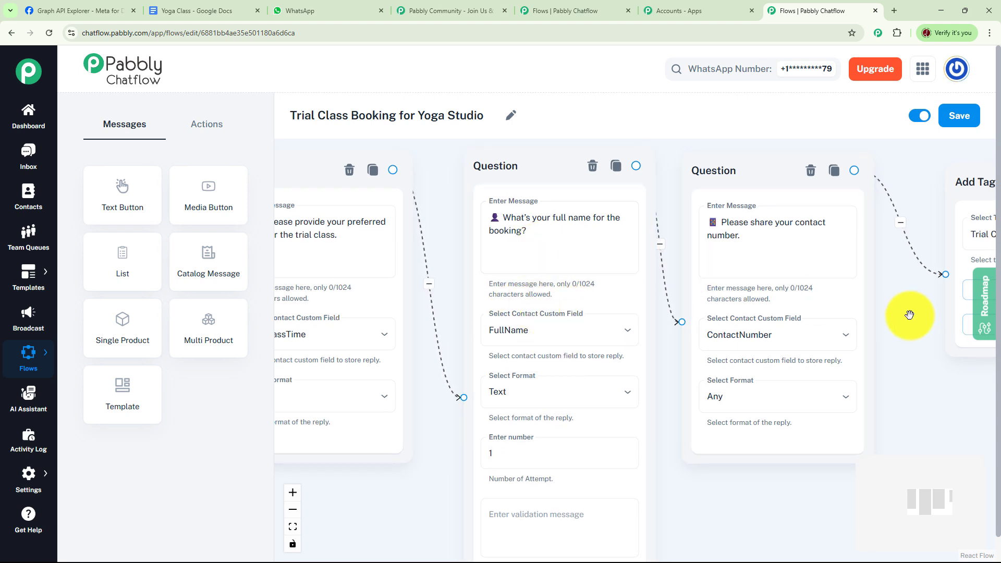
pyautogui.moveTo(904, 312); pyautogui.dragTo(455, 314)
pyautogui.moveTo(789, 340); pyautogui.dragTo(647, 329)
pyautogui.scroll(-10, 592, 380)
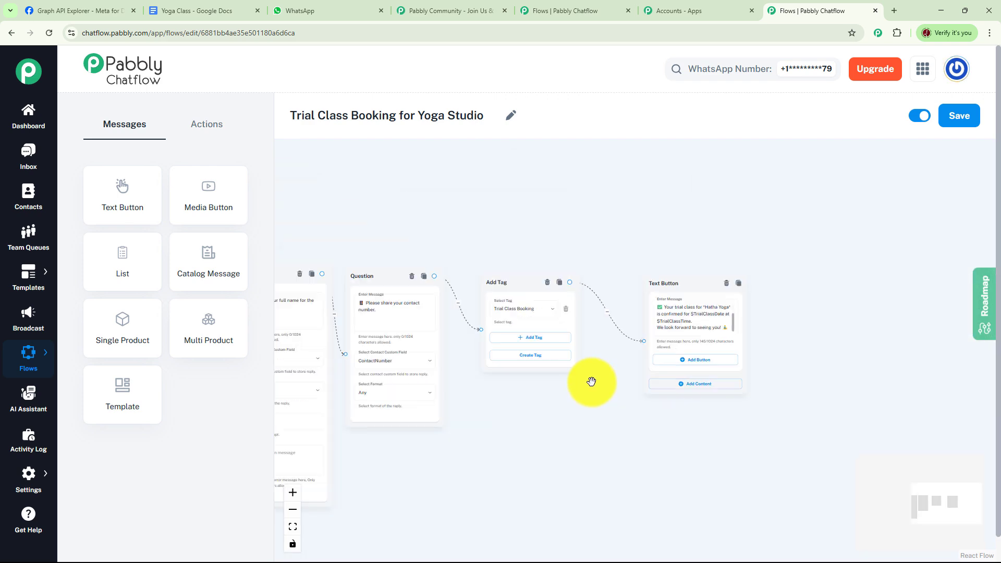
# Save the Trial Class Booking for Yoga Studio flow and dismiss the notification.
pyautogui.moveTo(647, 392); pyautogui.dragTo(677, 376)
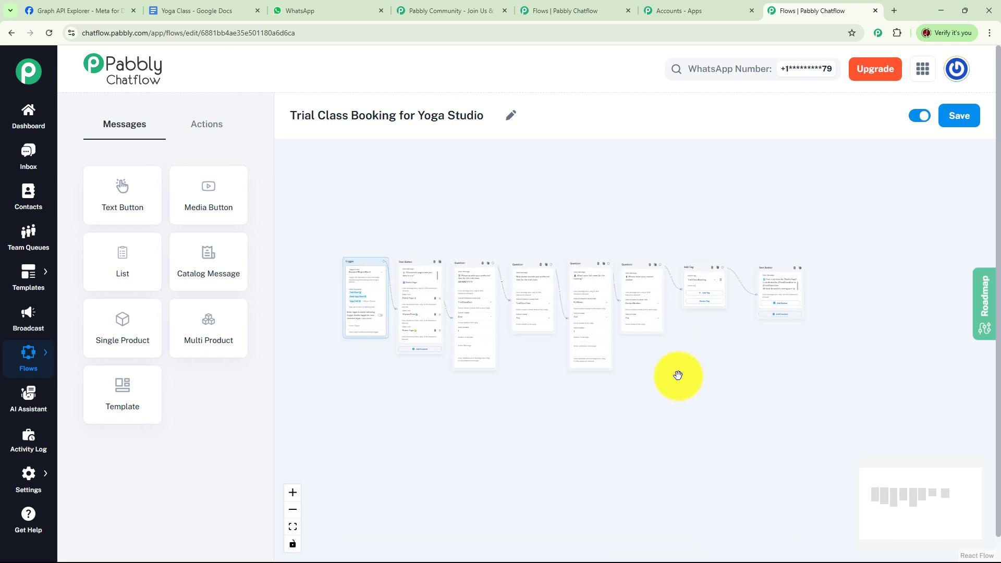
pyautogui.click(949, 125)
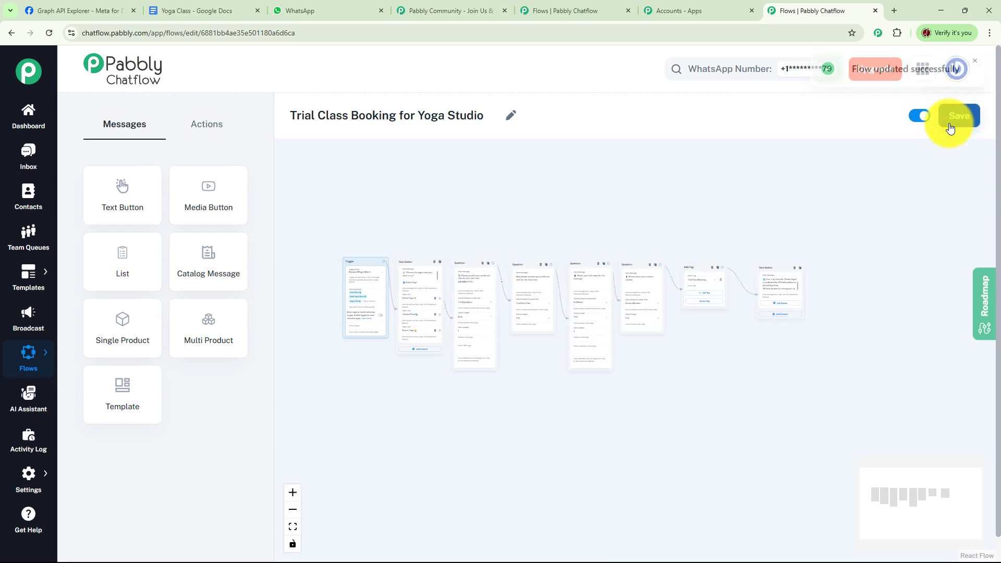
pyautogui.click(974, 77)
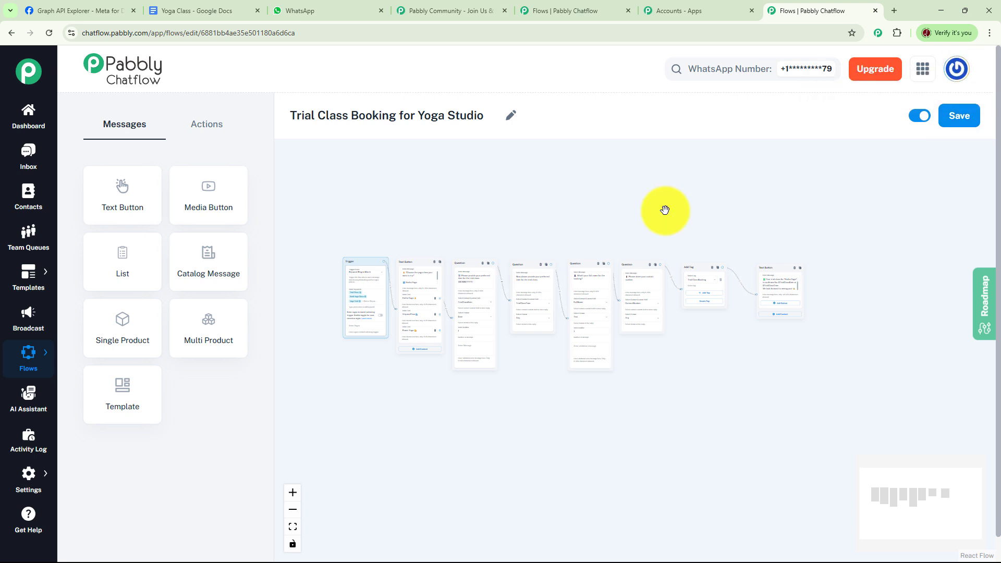
# Switch to WhatsApp and clear all messages from the Future Yoga Classes chat.
pyautogui.click(327, 14)
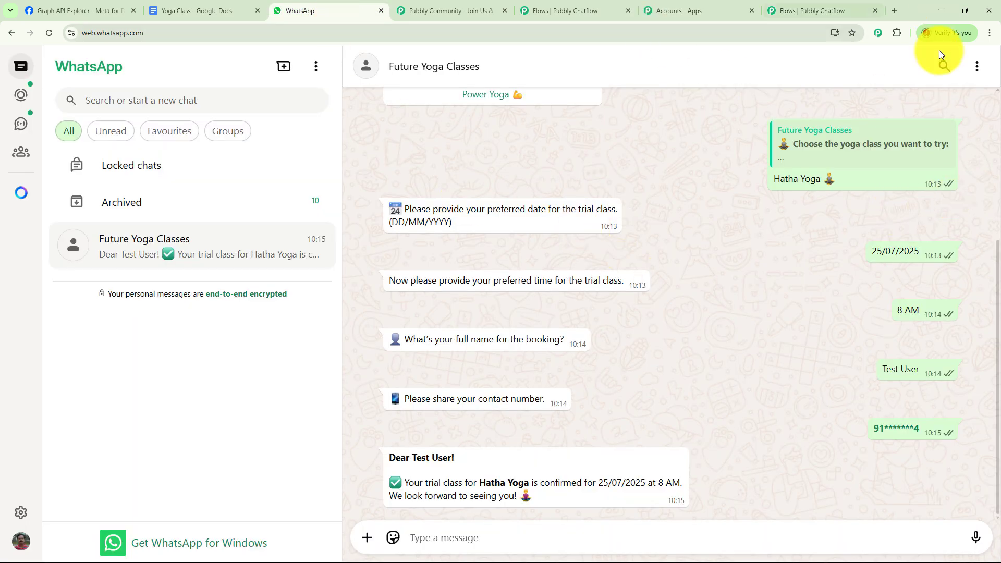
pyautogui.click(976, 66)
pyautogui.click(917, 268)
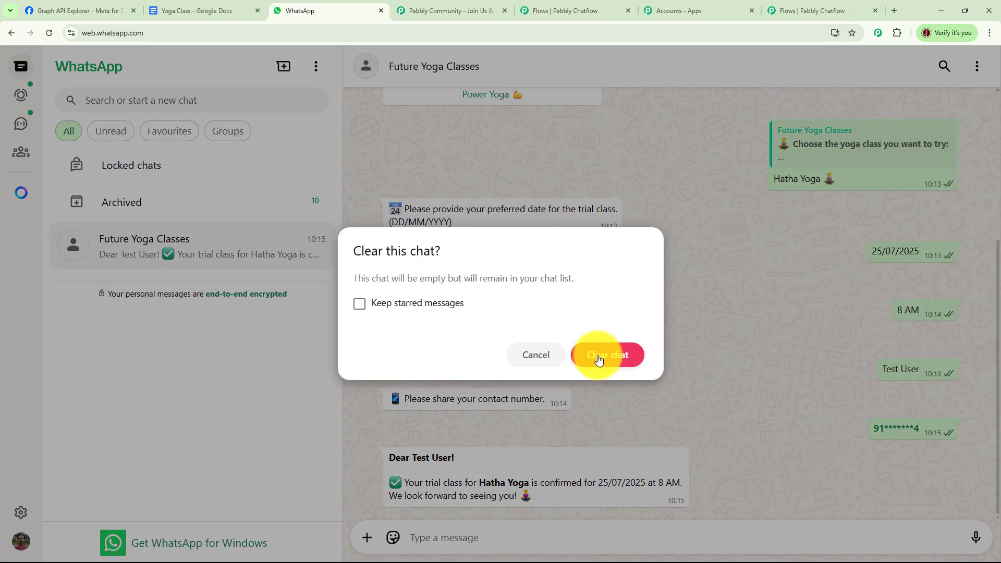
pyautogui.click(599, 353)
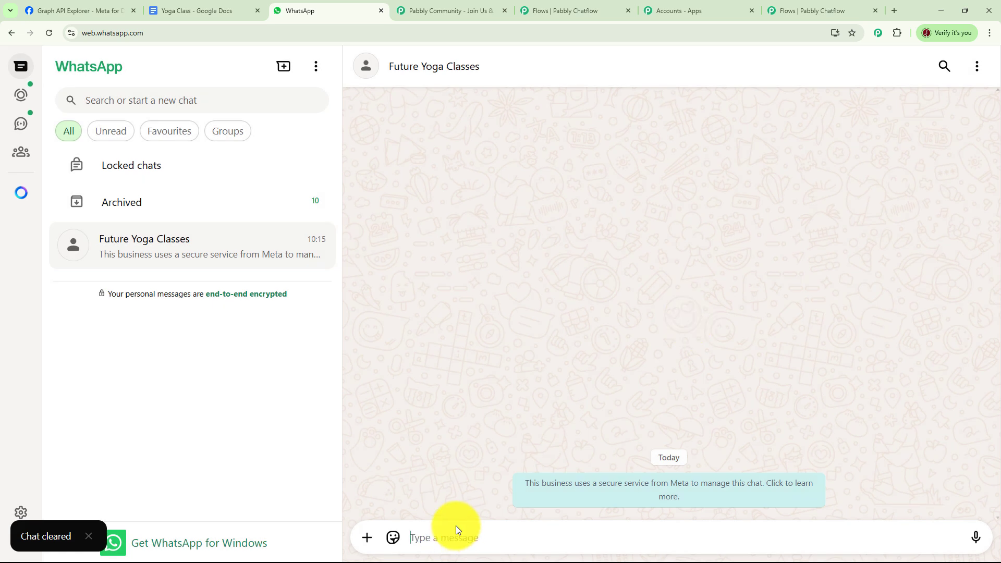
# Send the trigger message "Yoga Trial" to Future Yoga Classes and choose Hatha Yoga as the class.
pyautogui.write('Yoga Trial')
pyautogui.press('Return')
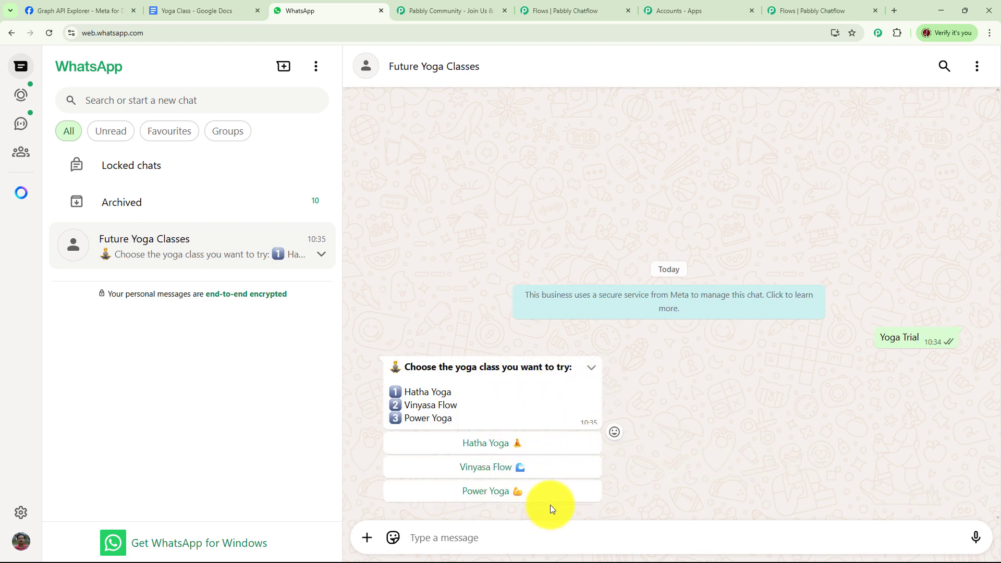
pyautogui.click(498, 447)
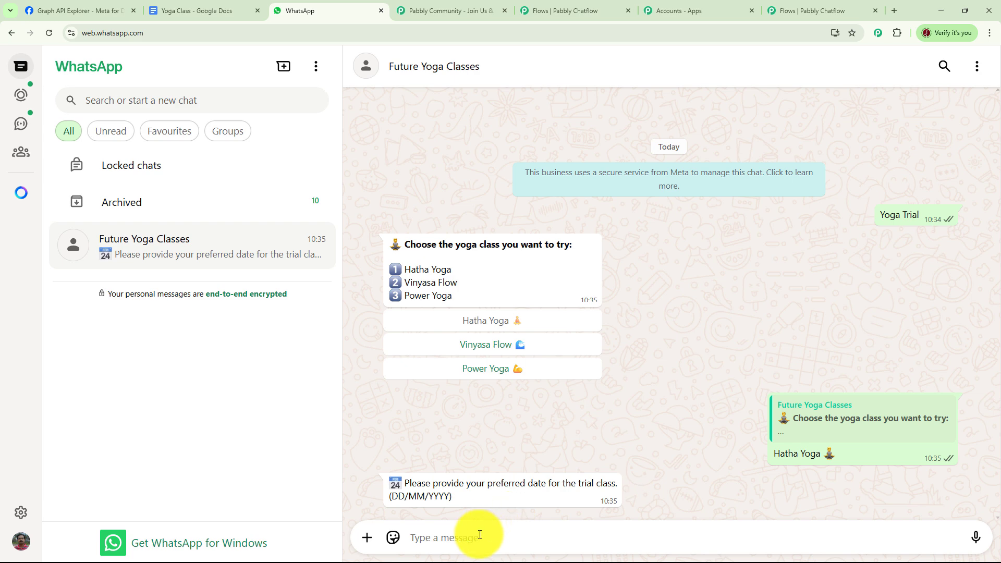
# Answer the chatbot with the trial class date 28/07/2025 and the time 9 AM.
pyautogui.write('28/07/2025')
pyautogui.press('Return')
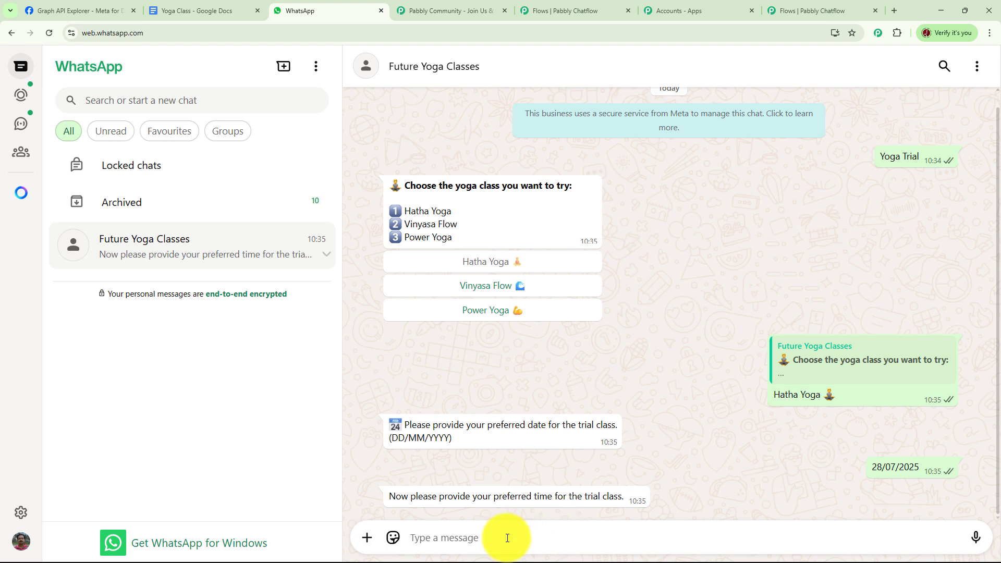
pyautogui.write('9')
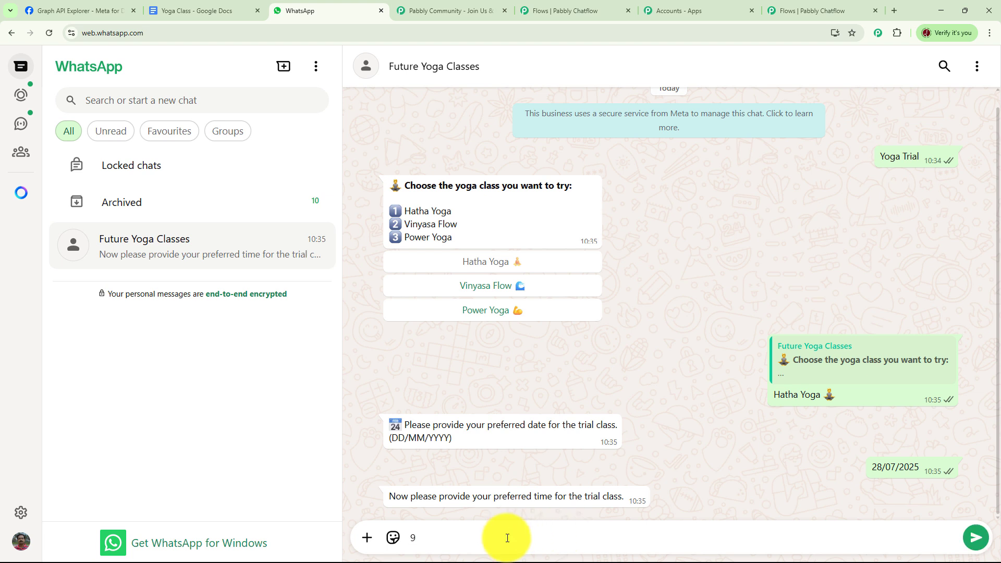
pyautogui.write(' AM')
pyautogui.press('Return')
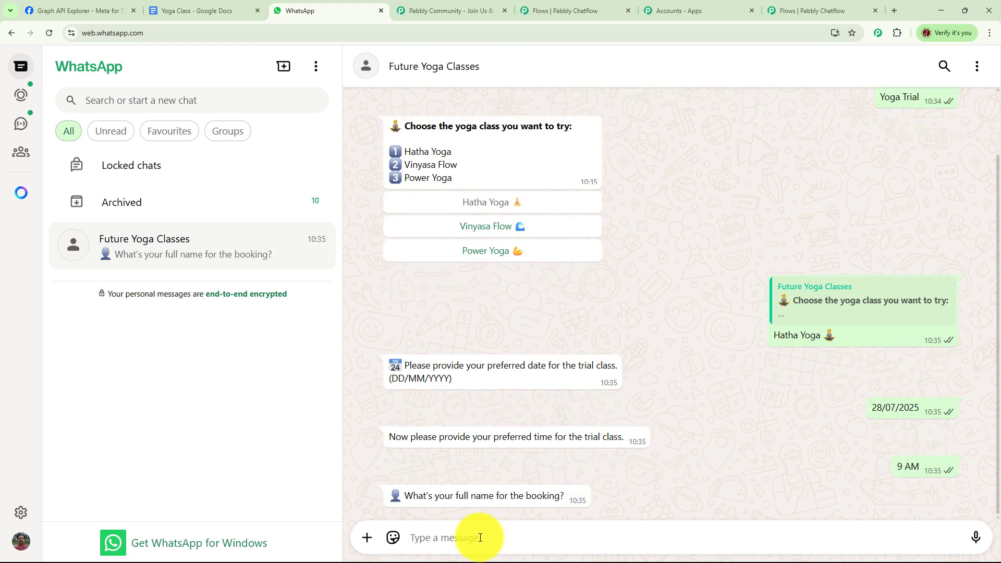
# Answer the chatbot's remaining questions by sending the customer's full name and contact number.
pyautogui.write('Best User')
pyautogui.press('Return')
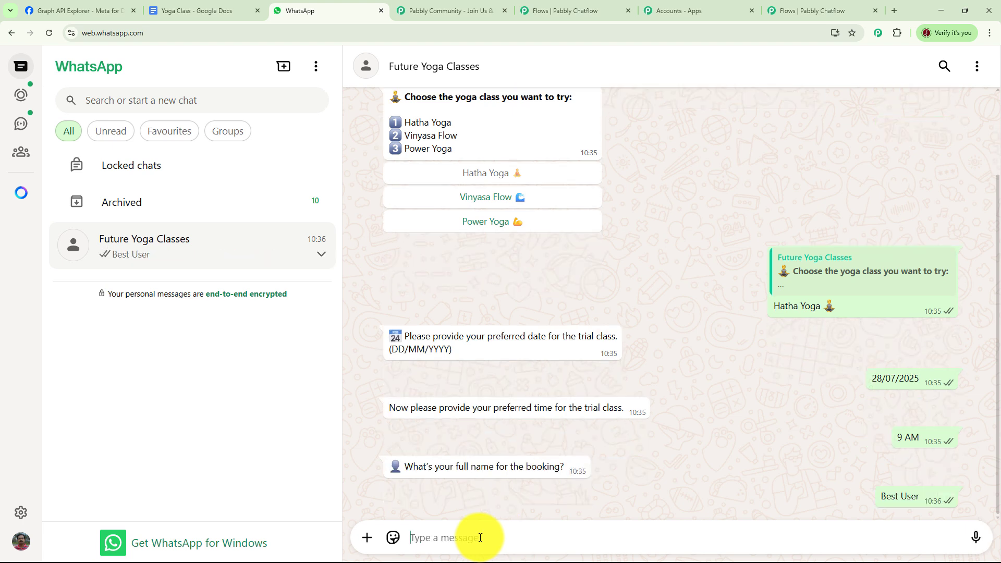
pyautogui.write('9')
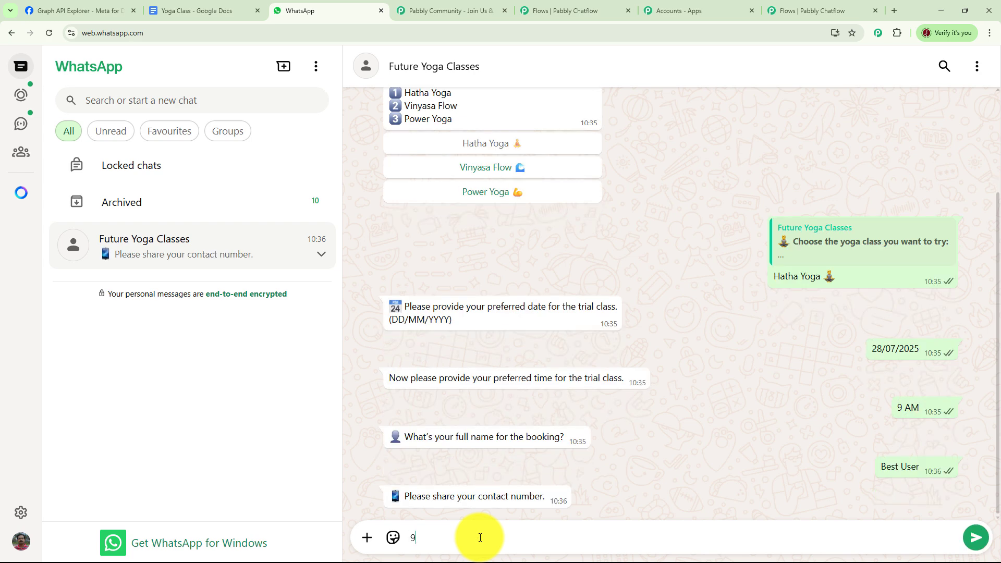
pyautogui.write('1*******1')
pyautogui.press('Return')
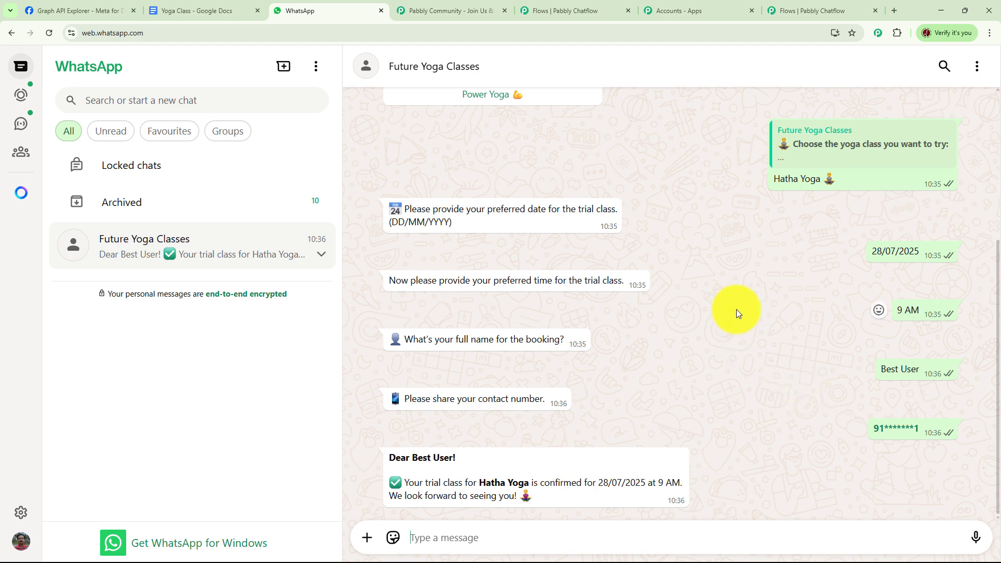
# Return to Pabbly Chatflow and open the dashboard of WhatsApp numbers.
pyautogui.click(764, 9)
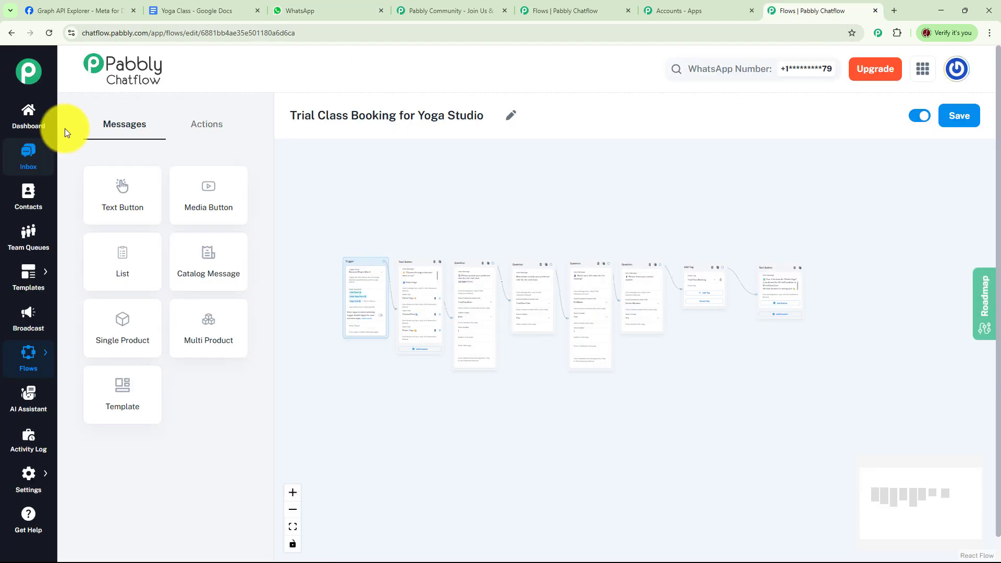
pyautogui.click(37, 117)
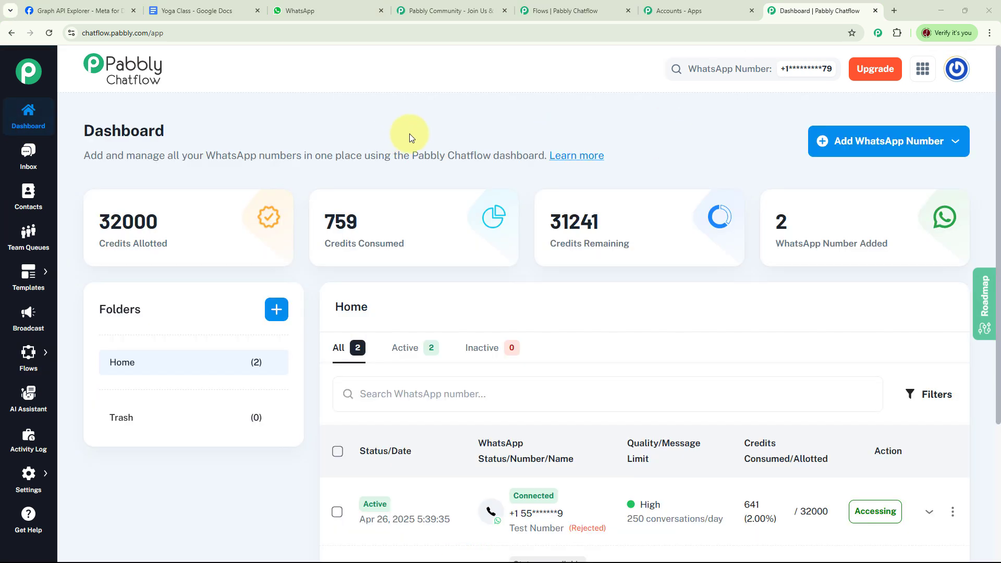